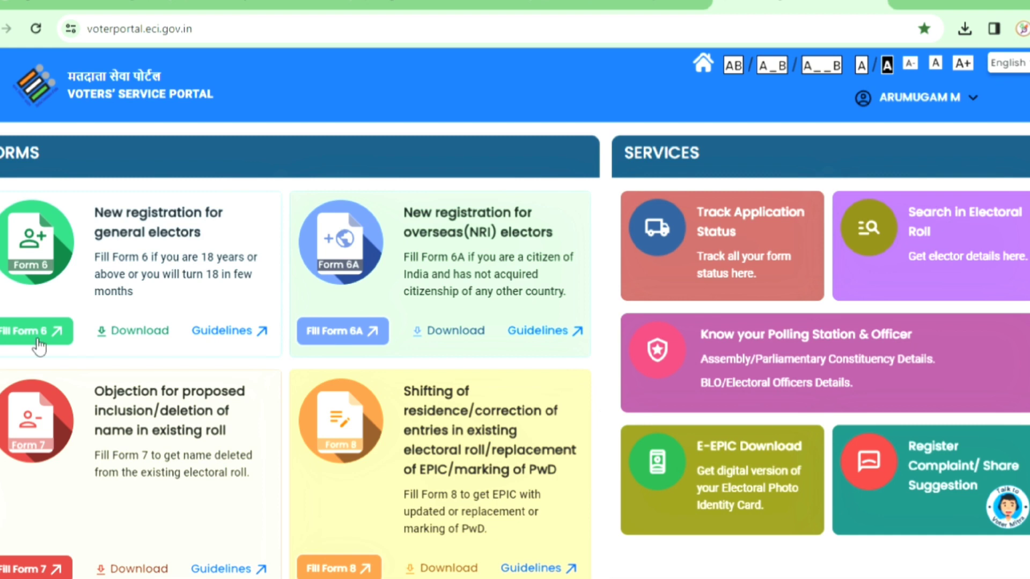
# Step: Begin a Form 6 for Virudhunagar district, constituency 208 Tiruchuli, and continue to personal details
pyautogui.click(38, 344)
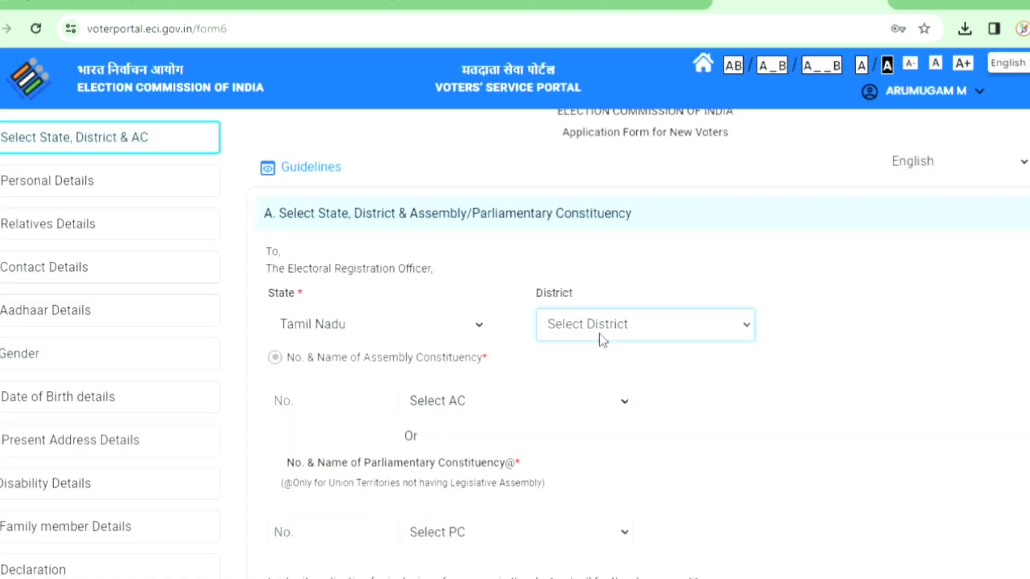
pyautogui.press('v')
pyautogui.press('v')
pyautogui.press('v')
pyautogui.click(453, 412)
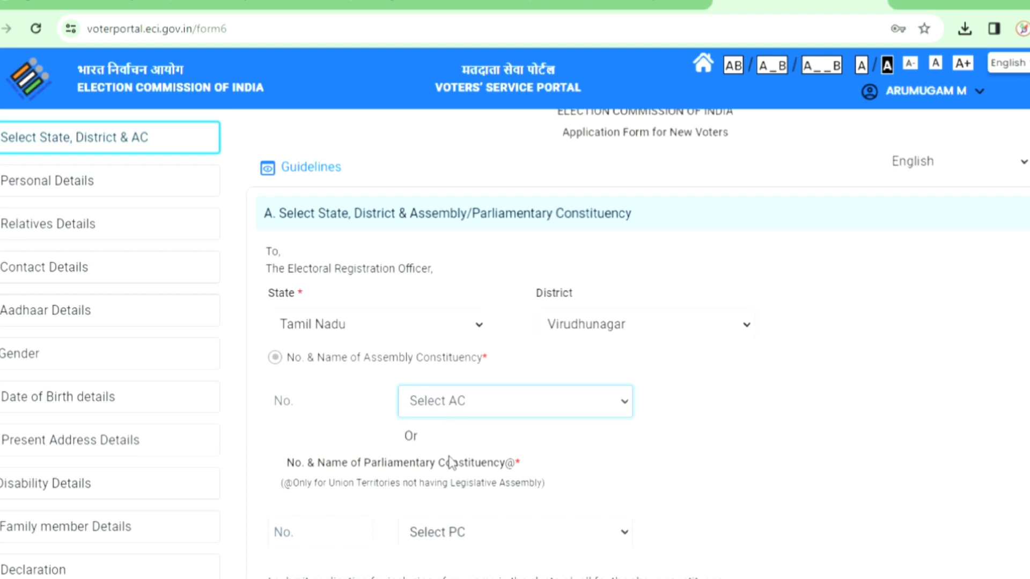
pyautogui.click(443, 522)
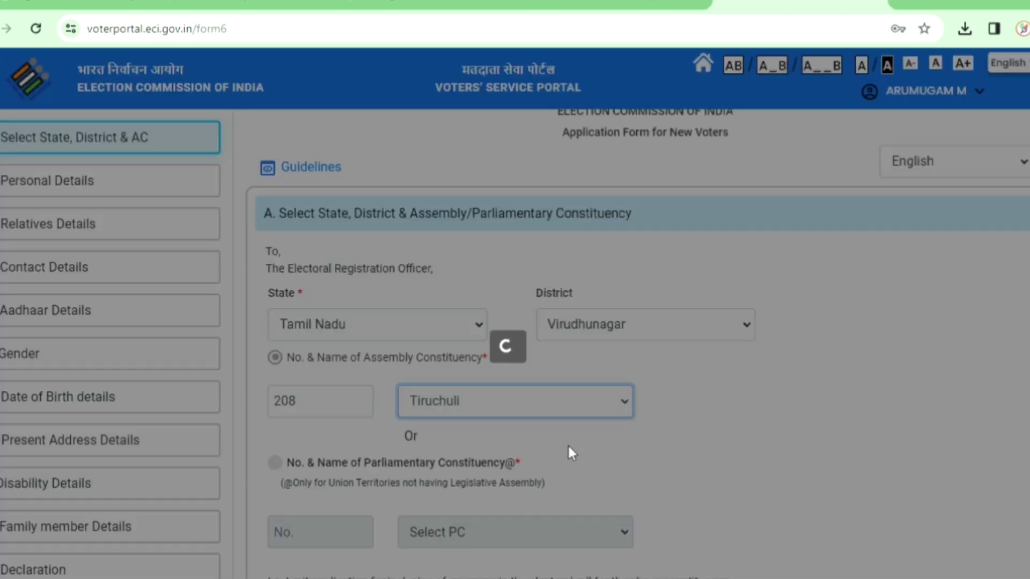
pyautogui.click(568, 446)
pyautogui.scroll(-1, 568, 446)
pyautogui.scroll(-2, 569, 447)
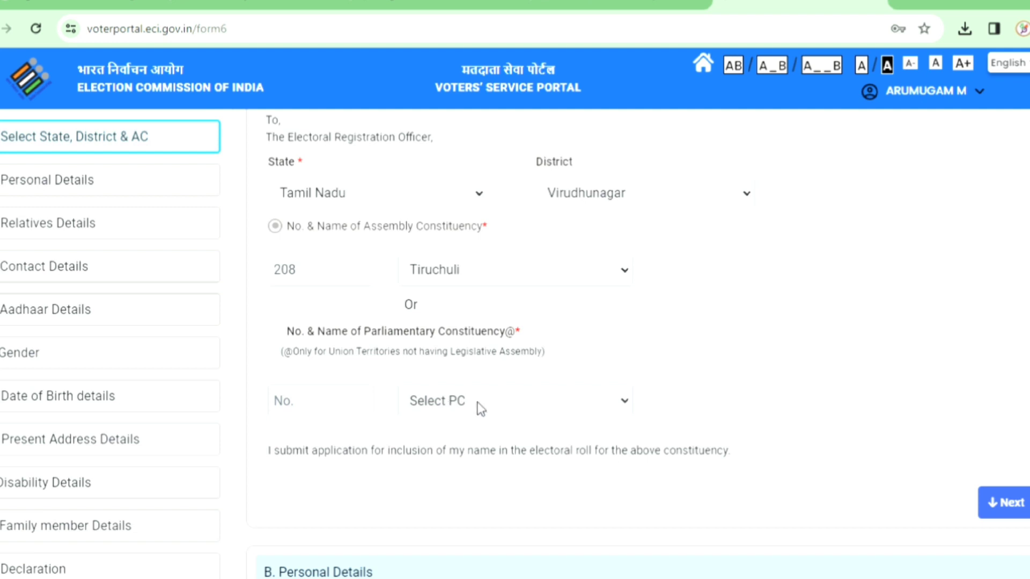
pyautogui.click(1008, 503)
# Step: Enter the applicant's first name with its Tamil spelling and upload Photo.jpeg as the photograph
pyautogui.click(408, 241)
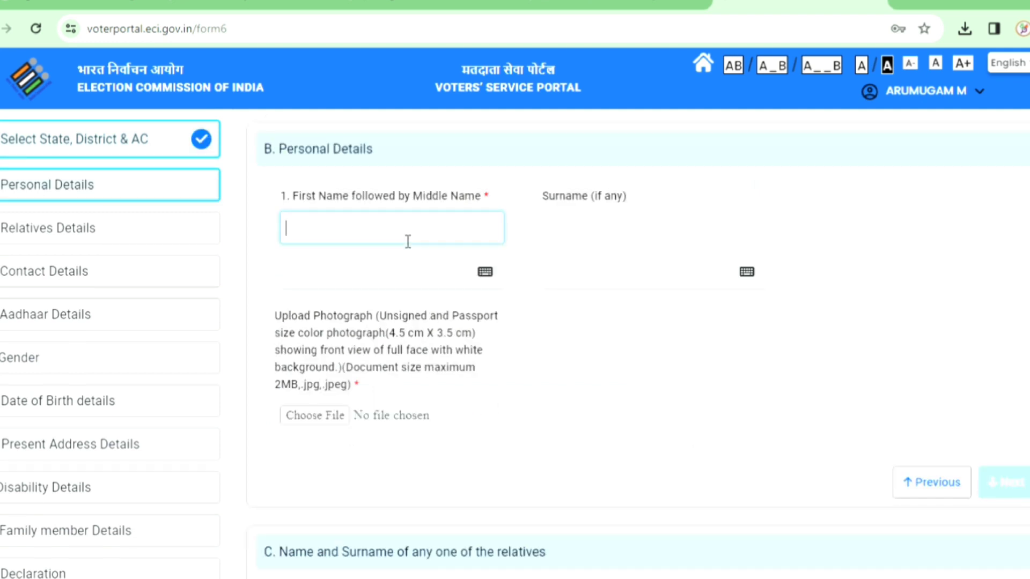
pyautogui.write('ARUMUGAM')
pyautogui.click(615, 237)
pyautogui.click(599, 340)
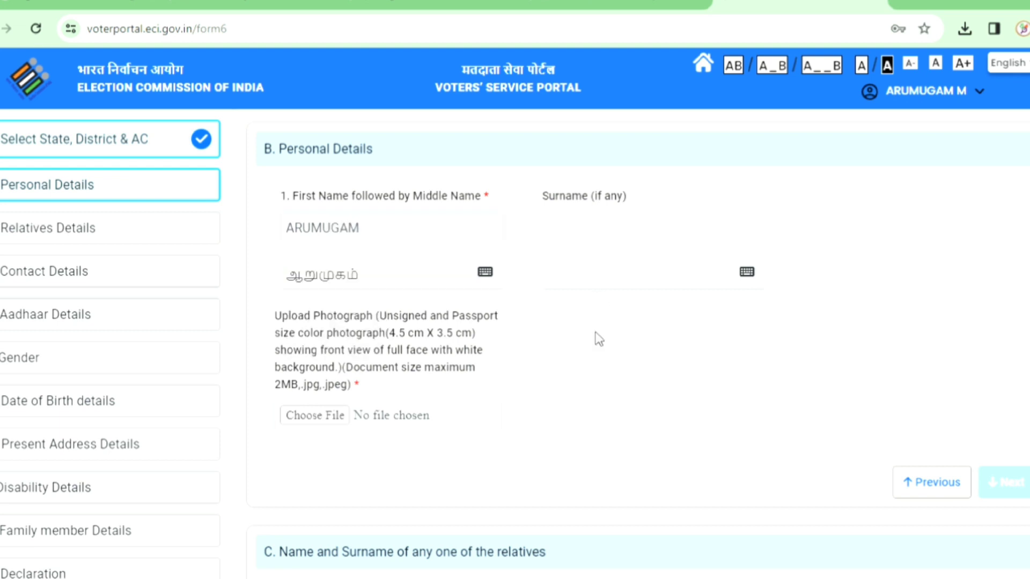
pyautogui.click(324, 426)
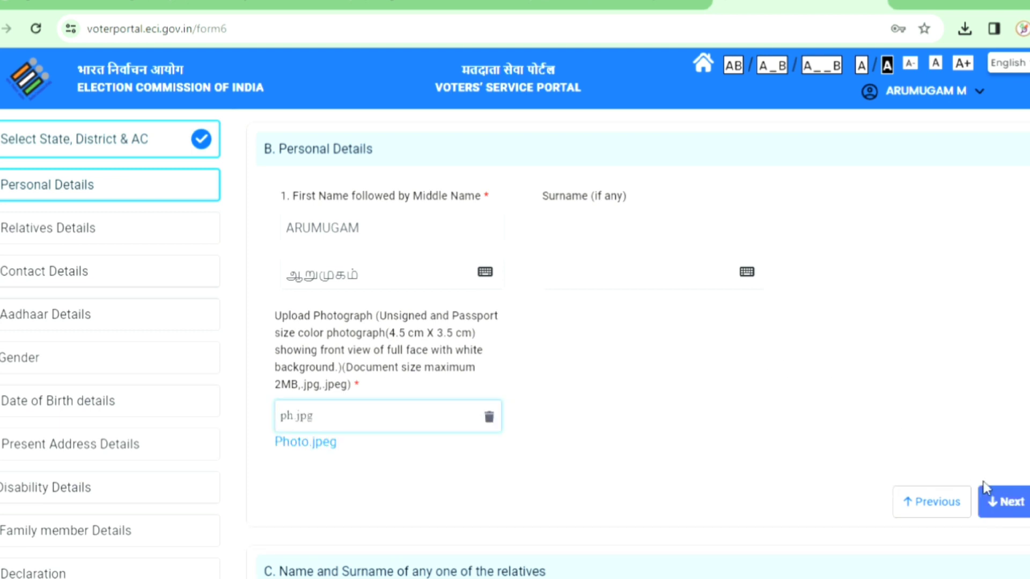
pyautogui.click(1000, 501)
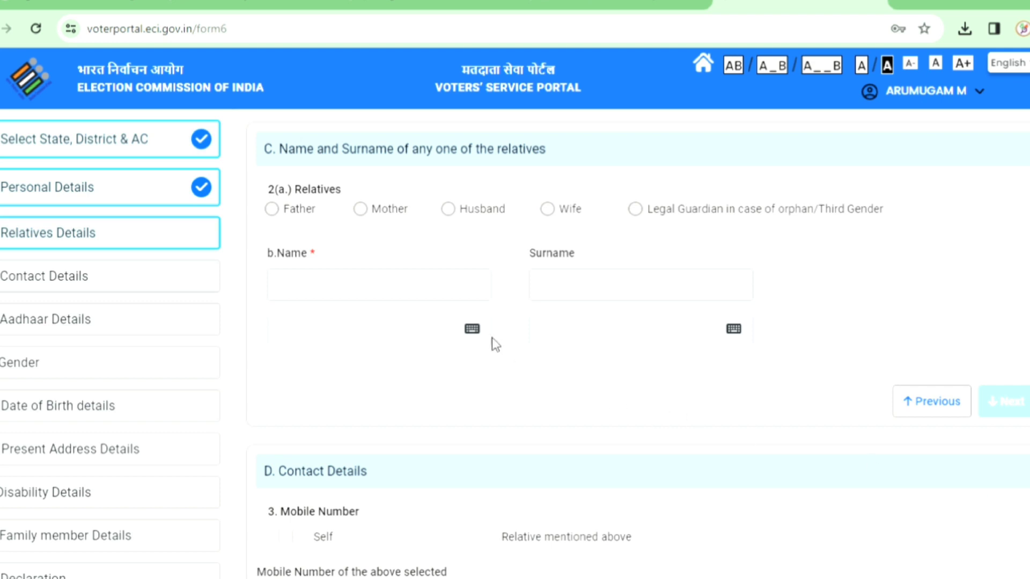
# Step: Choose Father as the relative and enter his name in English and Tamil
pyautogui.click(272, 209)
pyautogui.click(347, 286)
pyautogui.write('MURUGAN')
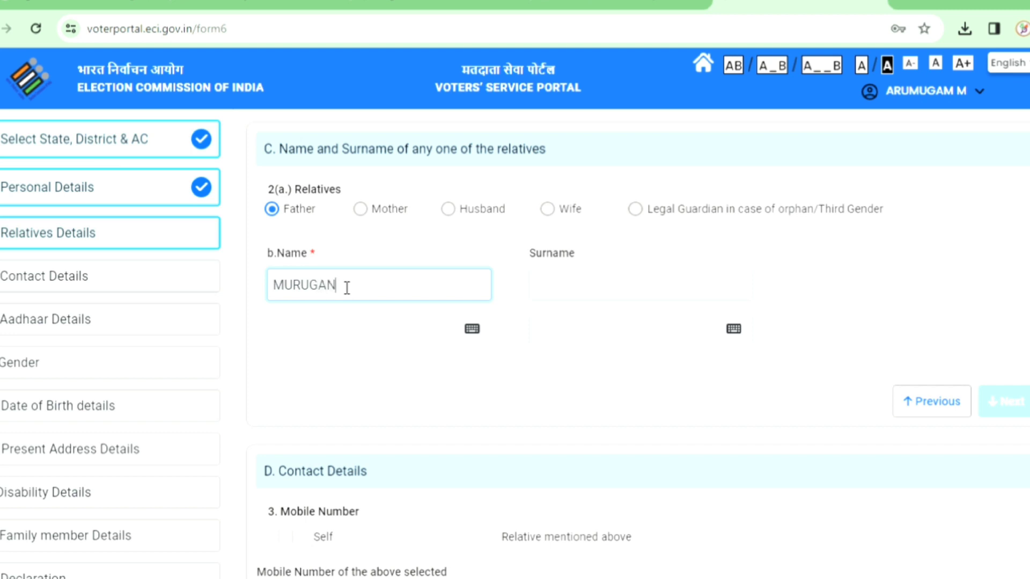
pyautogui.click(450, 340)
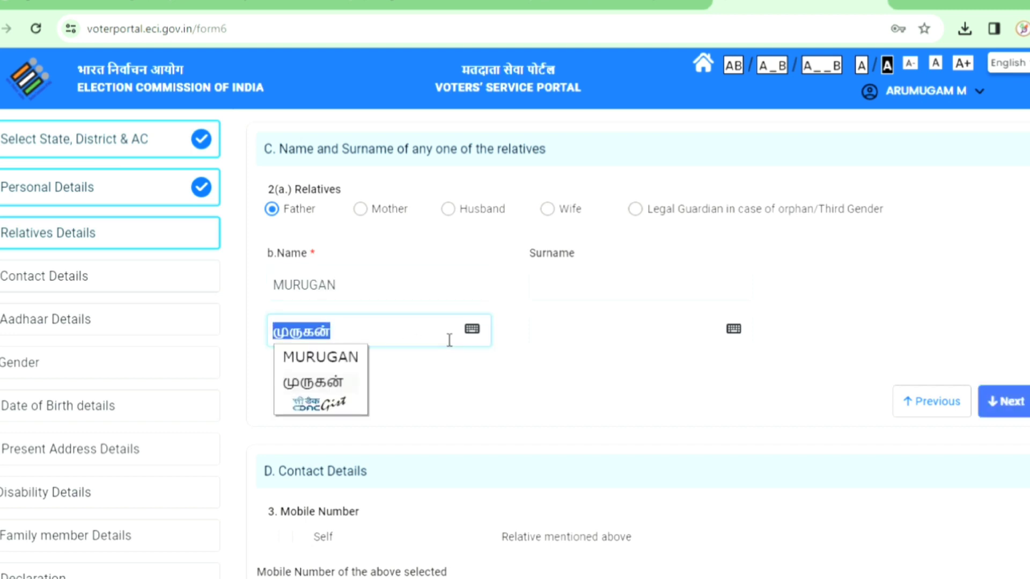
pyautogui.click(314, 384)
pyautogui.click(383, 387)
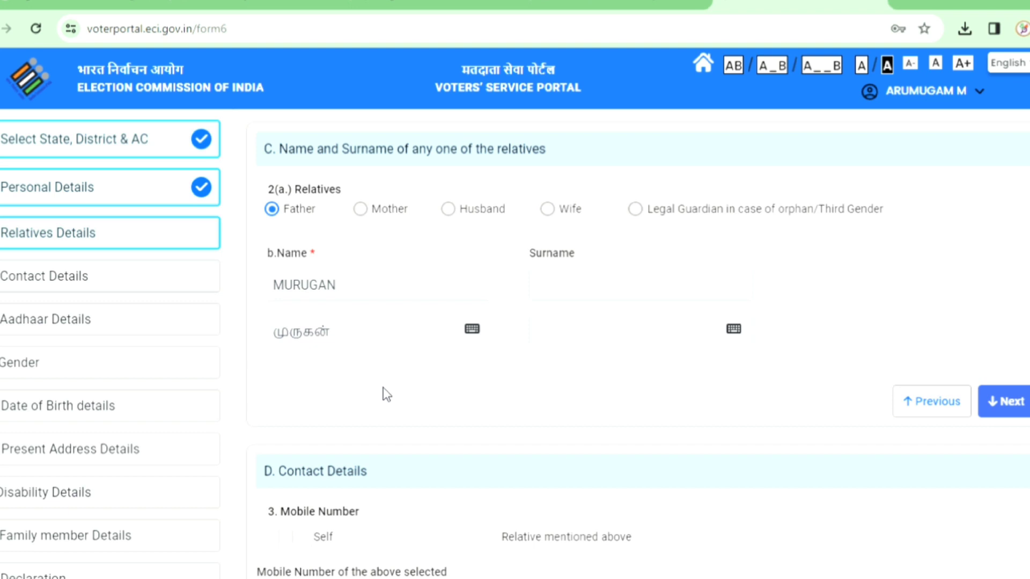
pyautogui.scroll(-2, 383, 387)
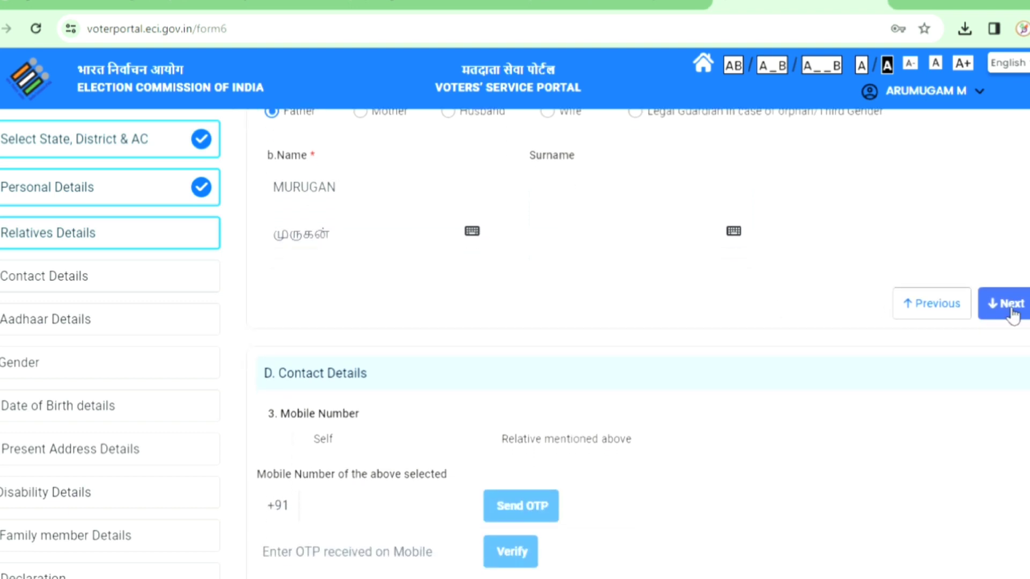
pyautogui.click(1006, 304)
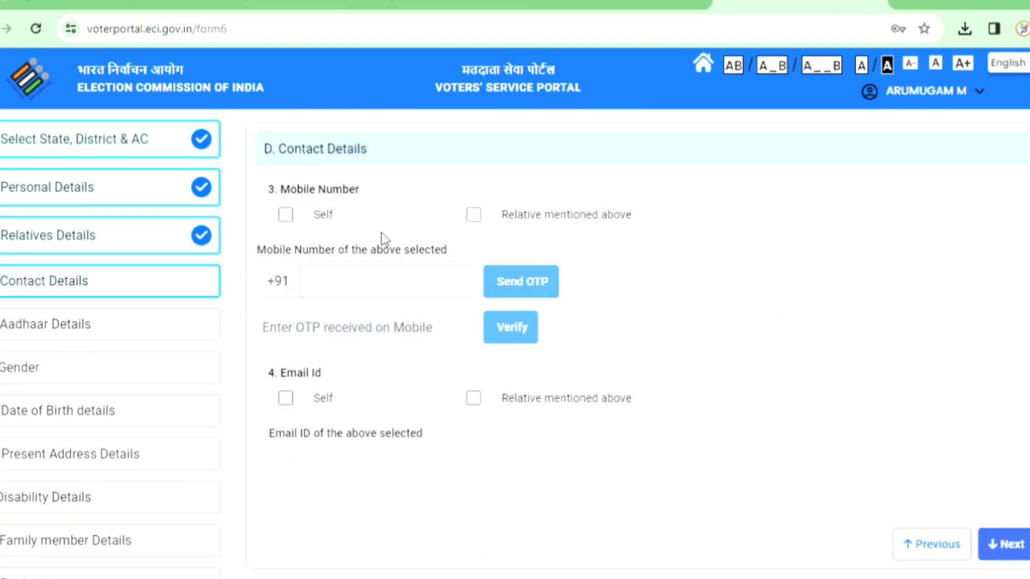
# Step: Enter the applicant's own mobile number and verify it with the received OTP code
pyautogui.click(286, 215)
pyautogui.click(362, 300)
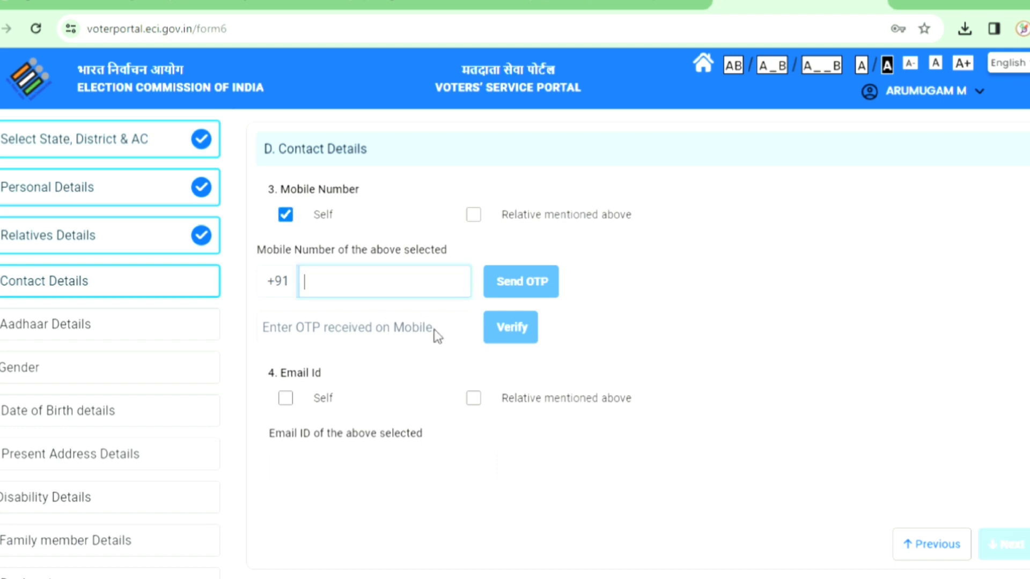
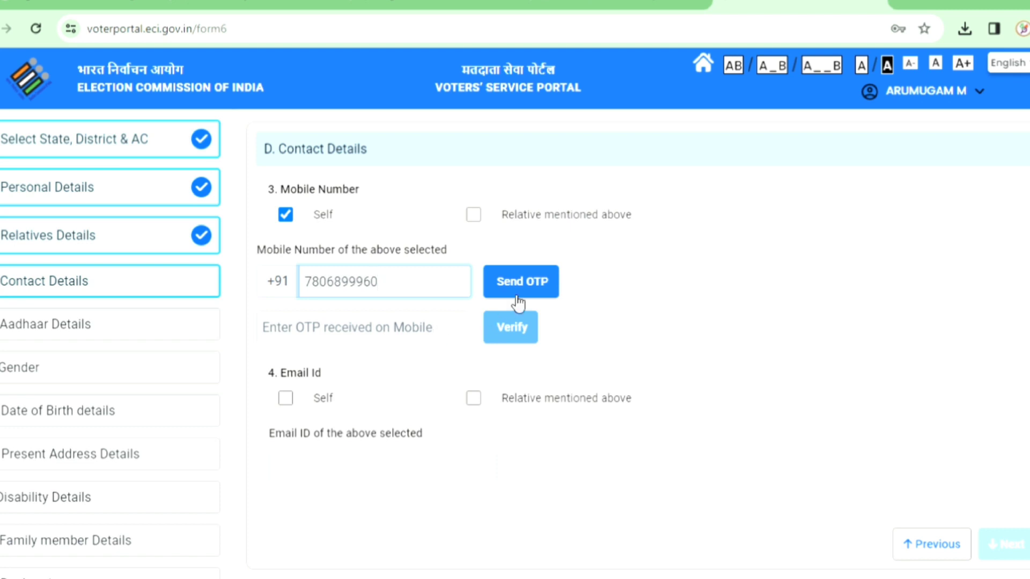
pyautogui.click(515, 285)
pyautogui.click(374, 356)
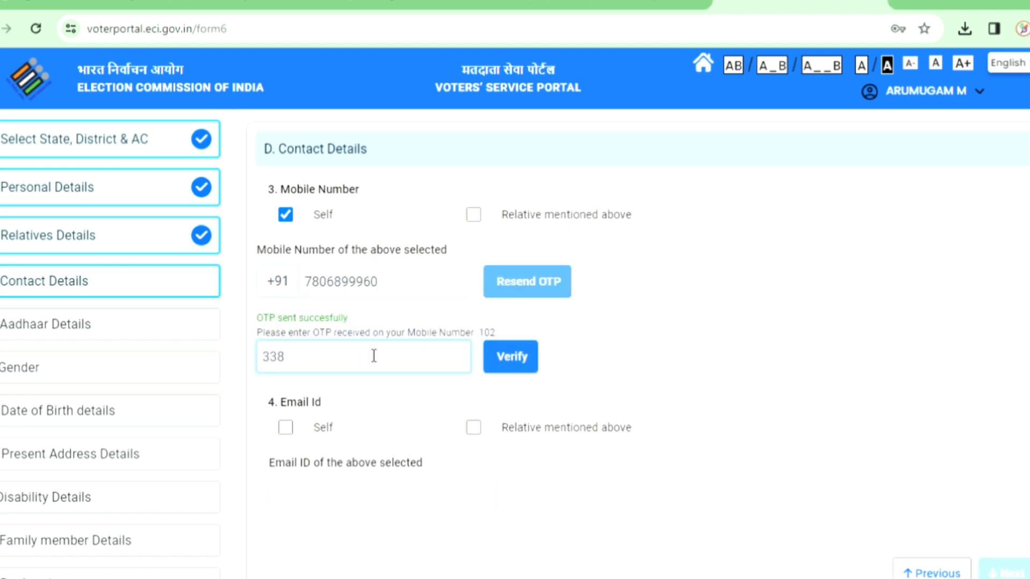
pyautogui.click(514, 370)
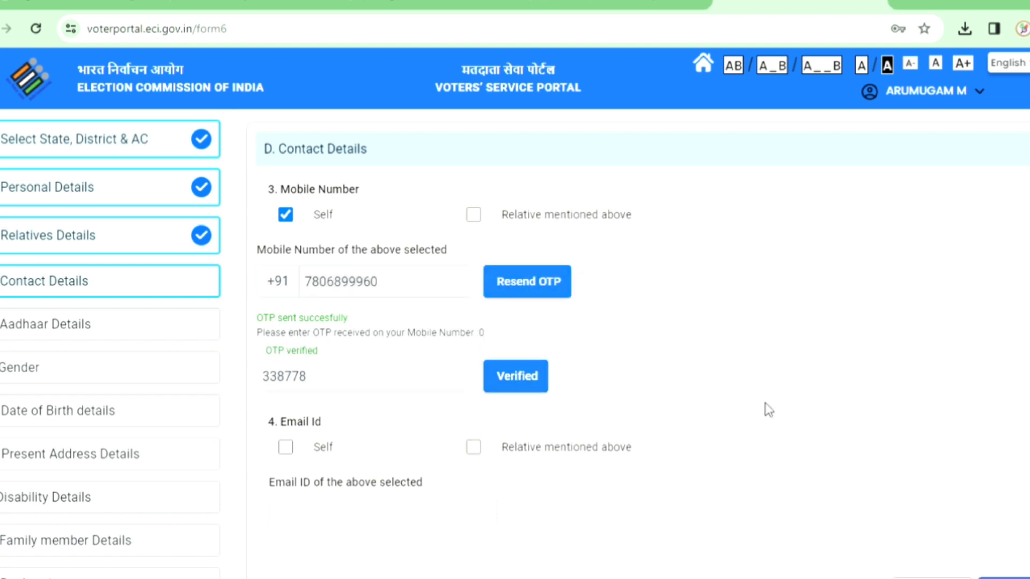
pyautogui.scroll(-5, 767, 411)
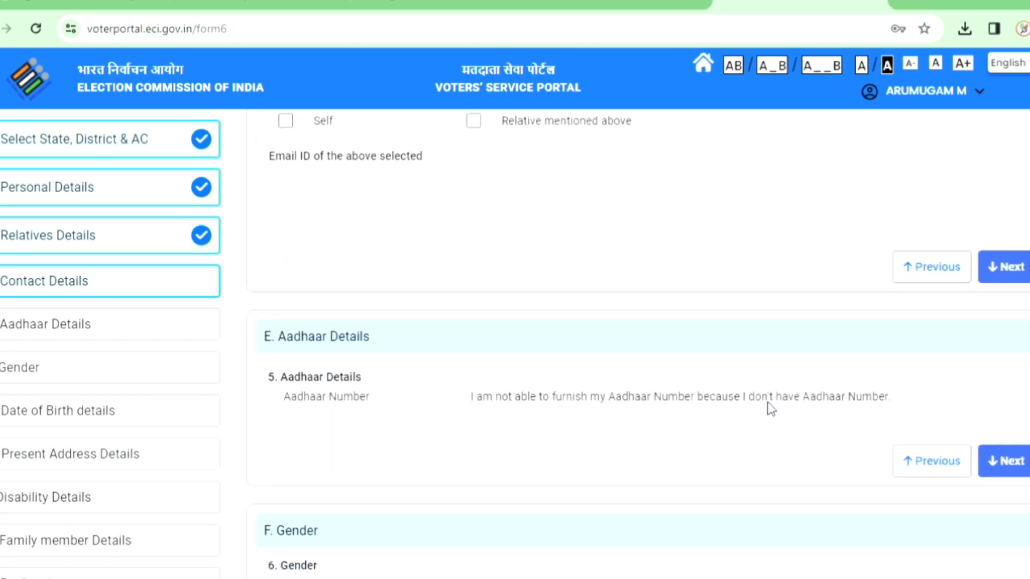
# Step: Provide the applicant's Aadhaar number and set the gender to Male
pyautogui.click(1004, 266)
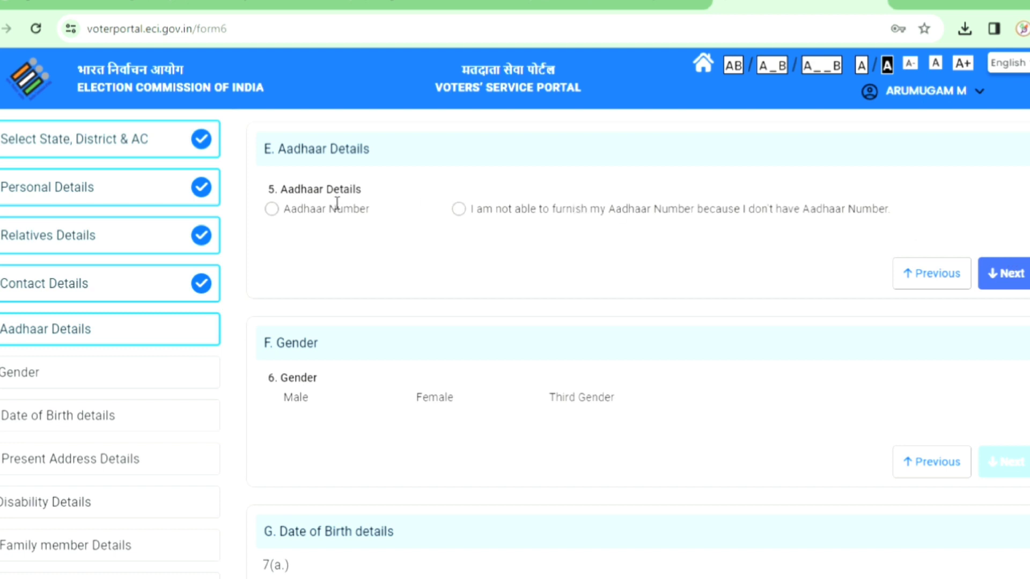
pyautogui.click(274, 211)
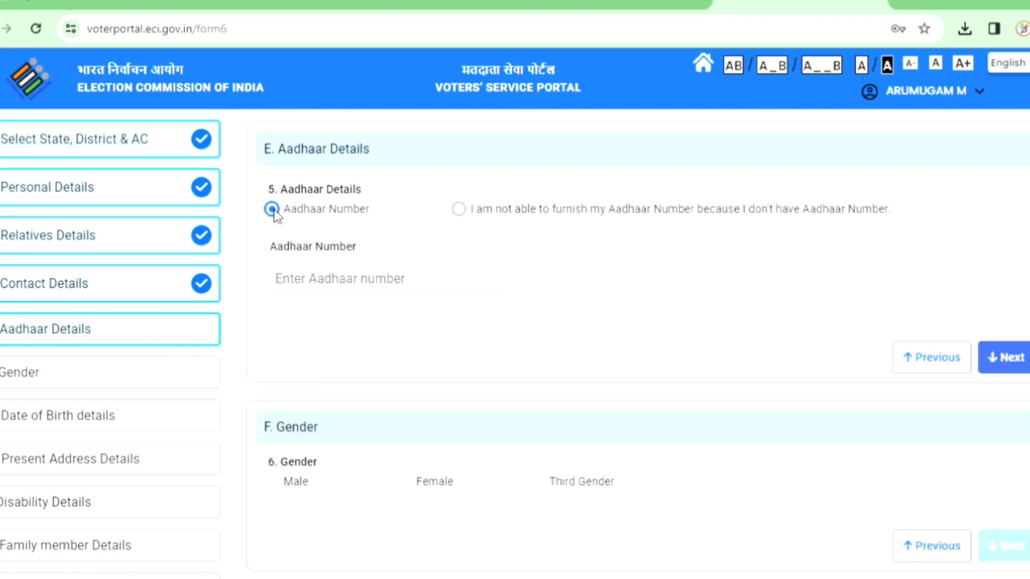
pyautogui.click(344, 299)
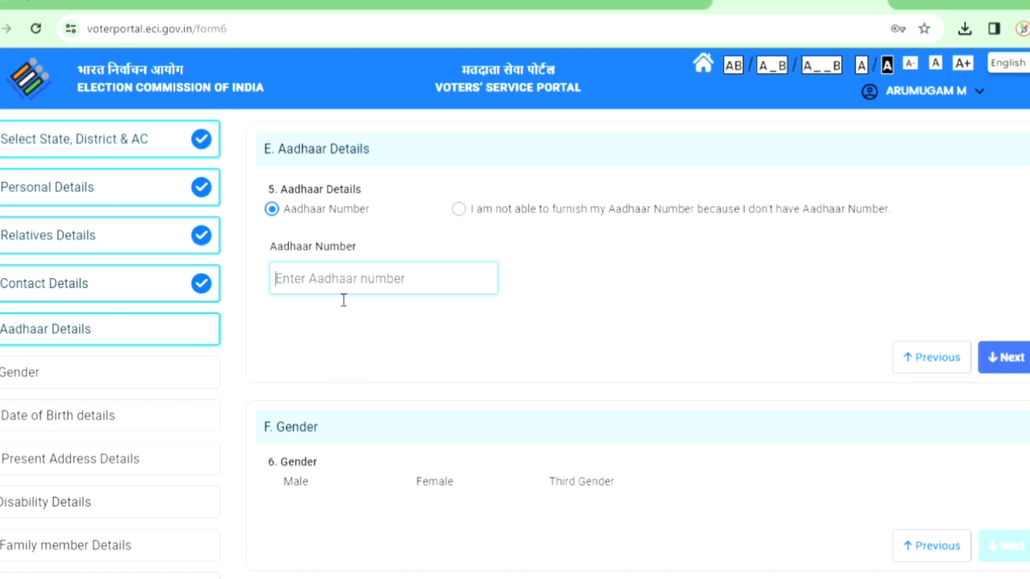
pyautogui.write('22')
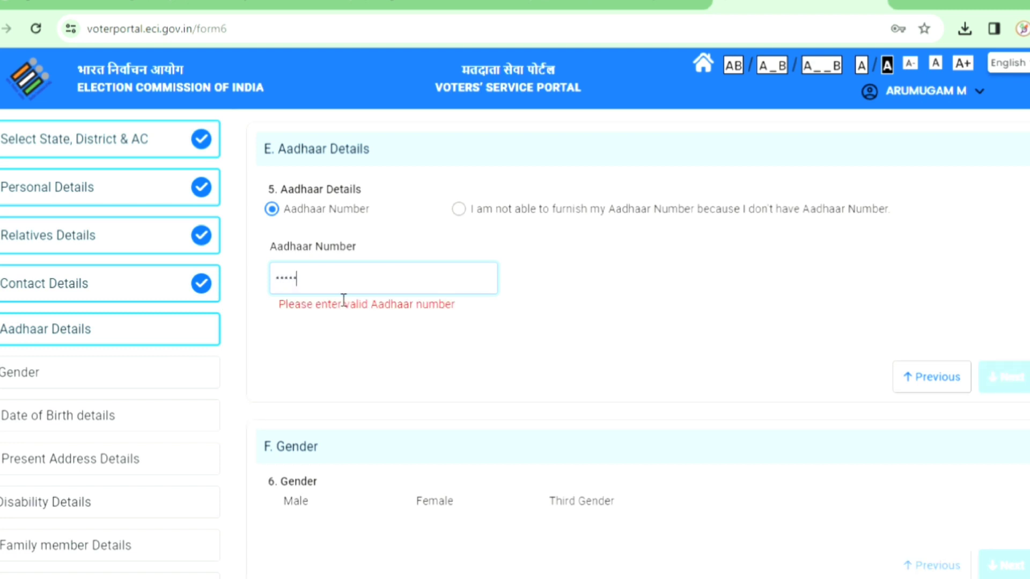
pyautogui.write('222222')
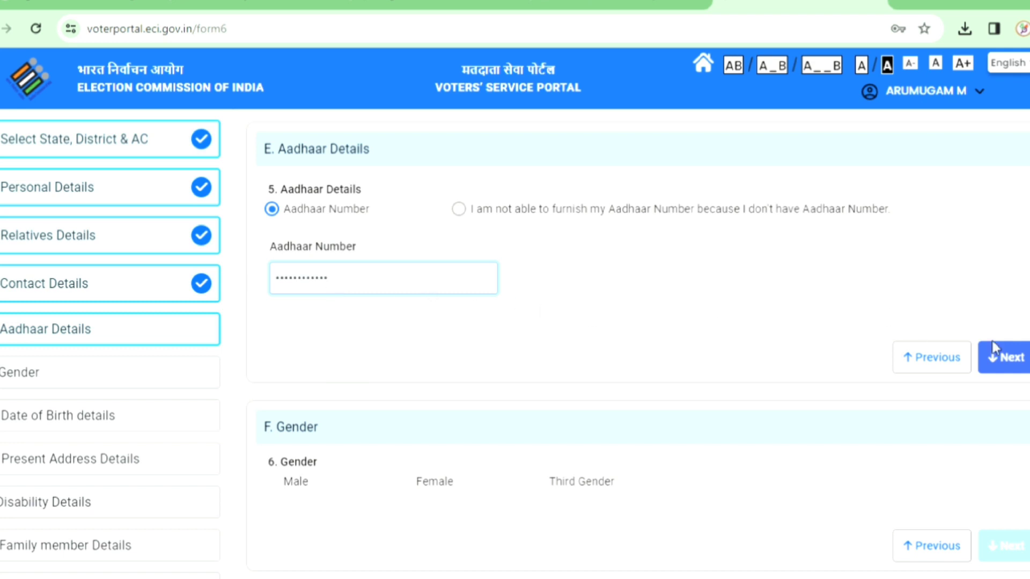
pyautogui.click(1017, 359)
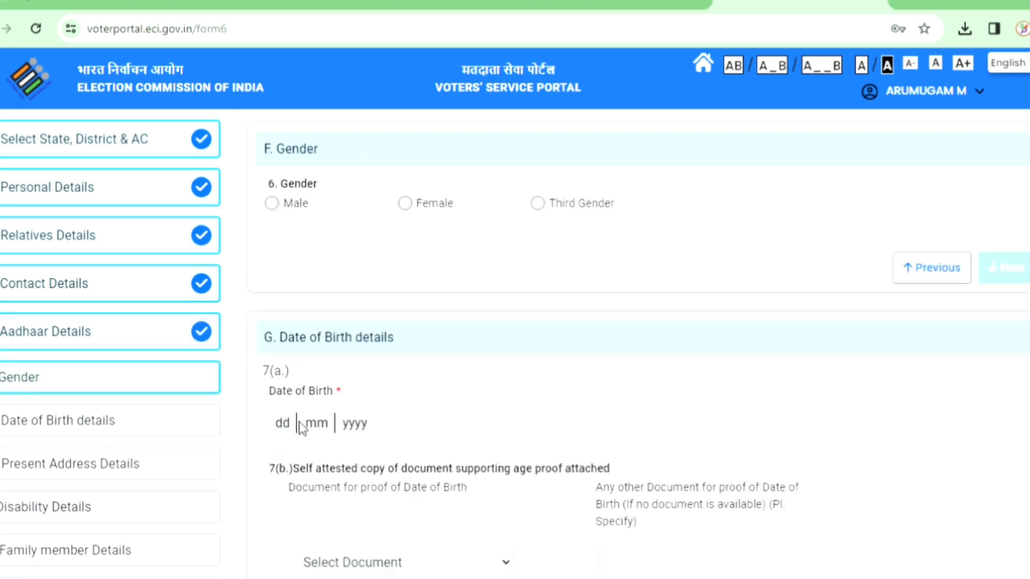
pyautogui.click(272, 204)
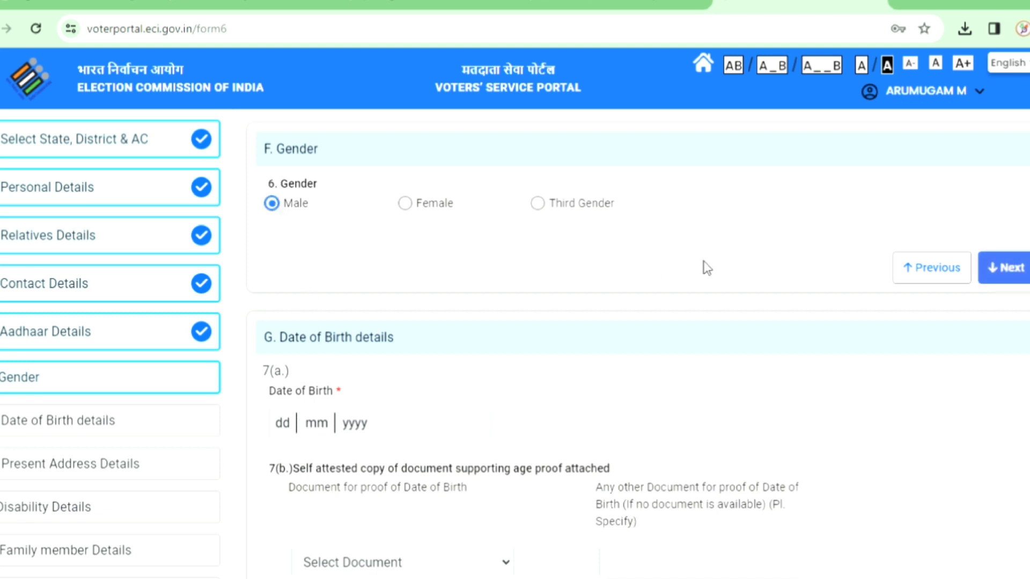
pyautogui.click(1002, 268)
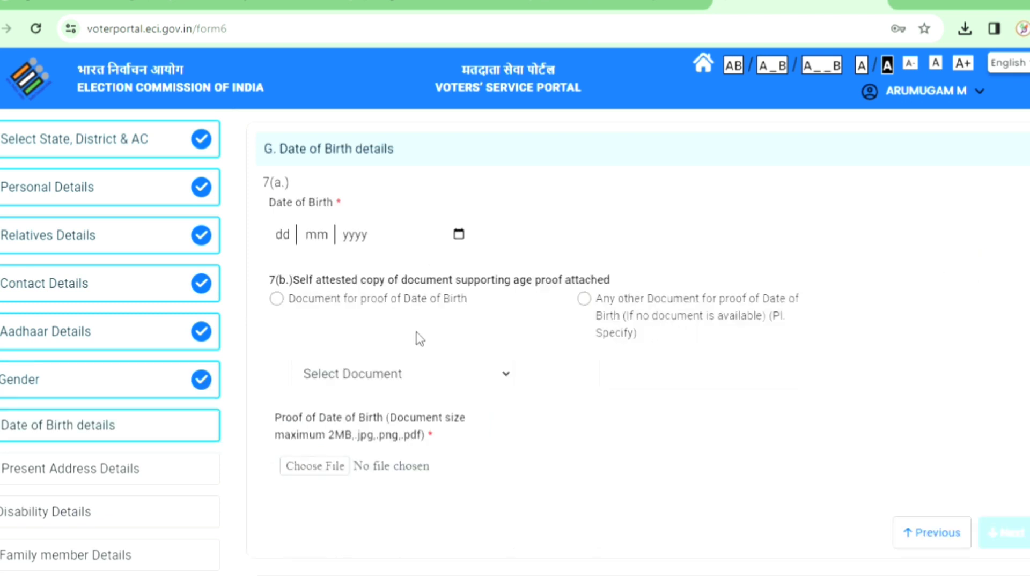
pyautogui.click(293, 237)
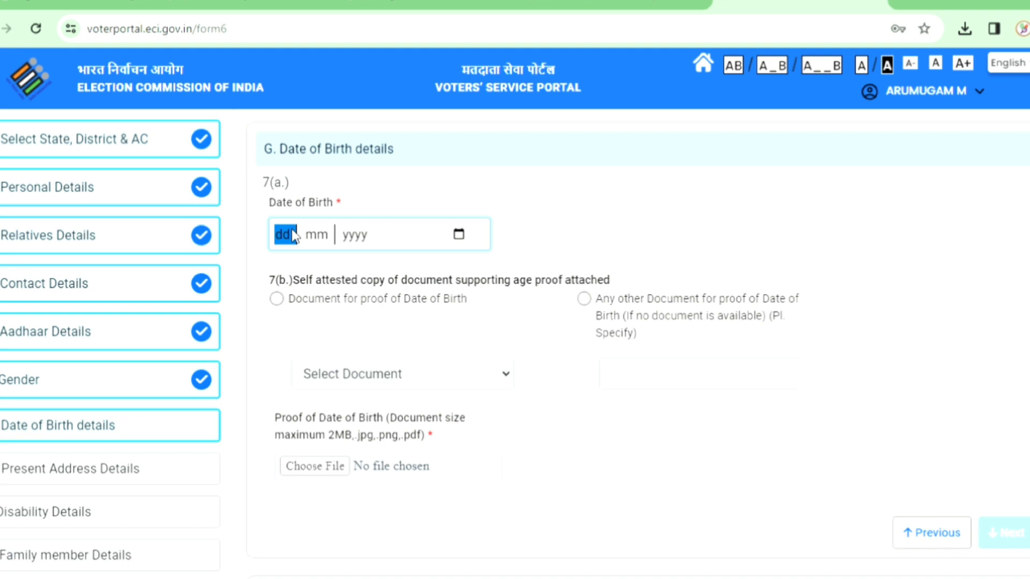
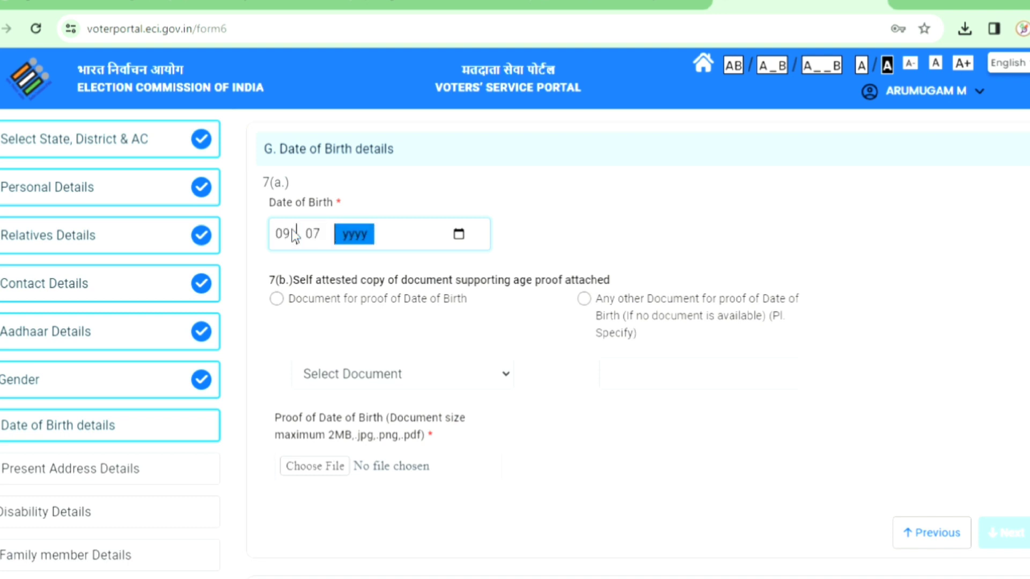
pyautogui.click(467, 313)
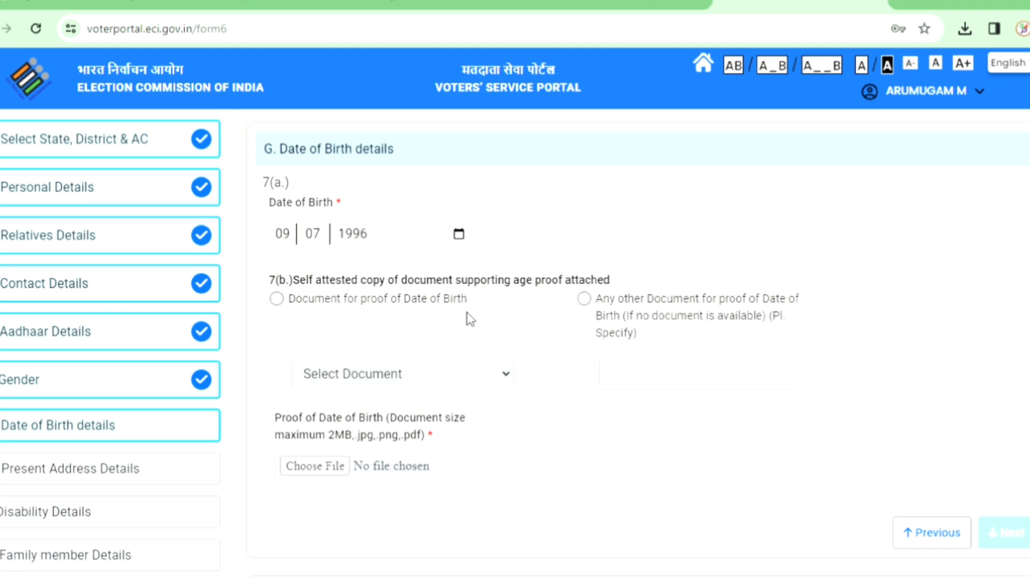
pyautogui.click(276, 298)
pyautogui.click(360, 434)
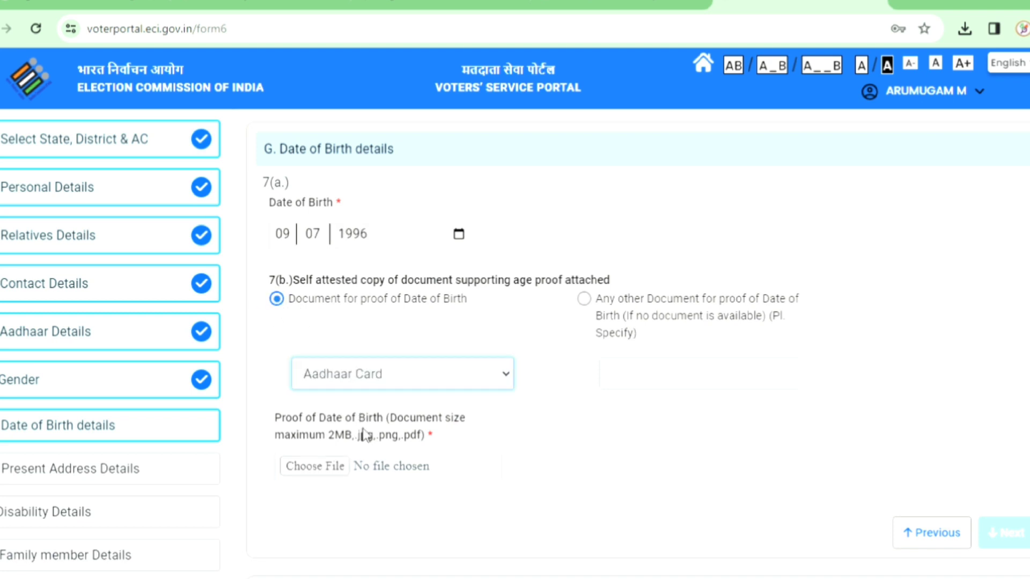
pyautogui.click(328, 468)
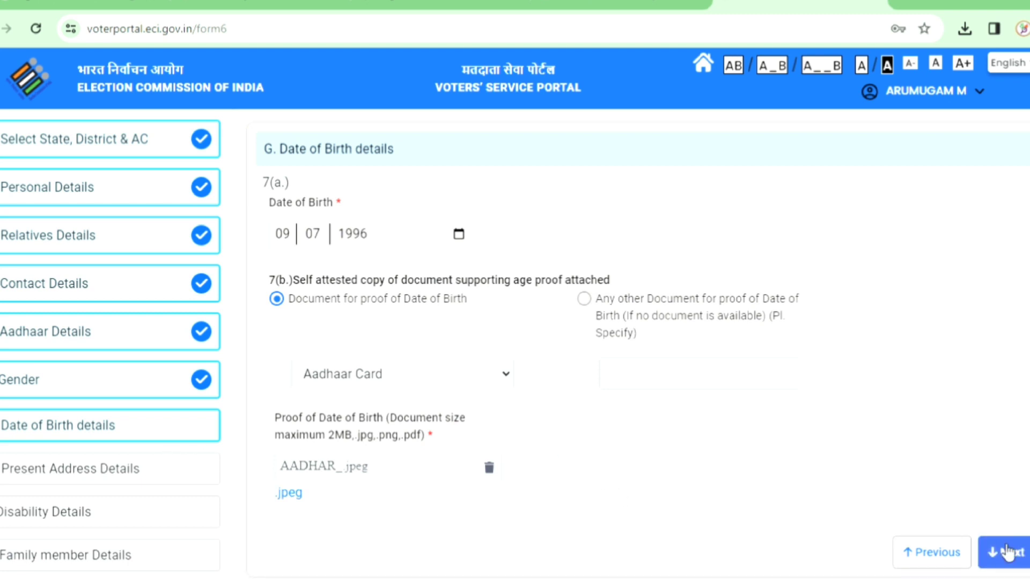
pyautogui.click(1004, 552)
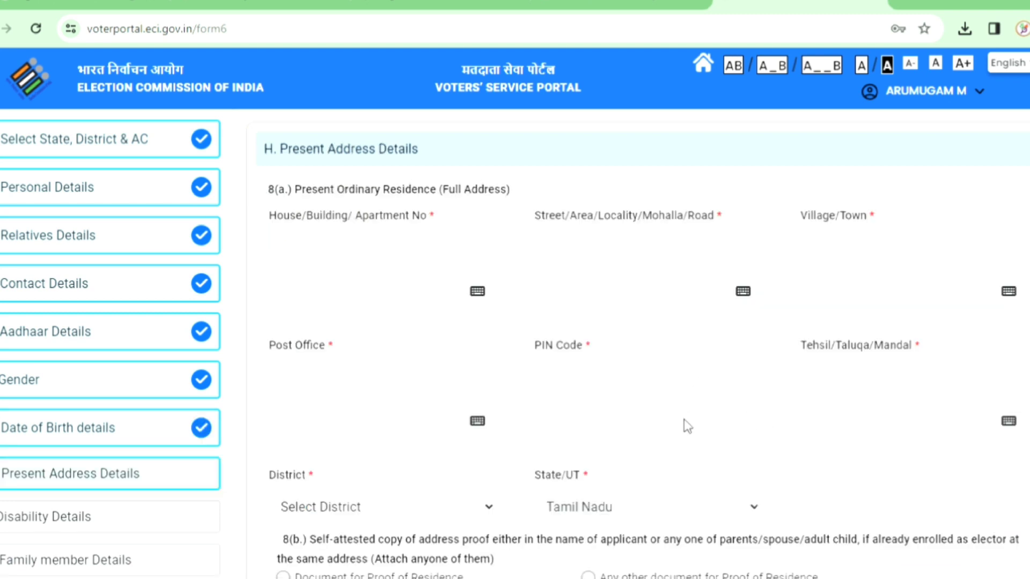
# Step: Fill in the present address house number, street and village, correcting typing mistakes
pyautogui.click(402, 241)
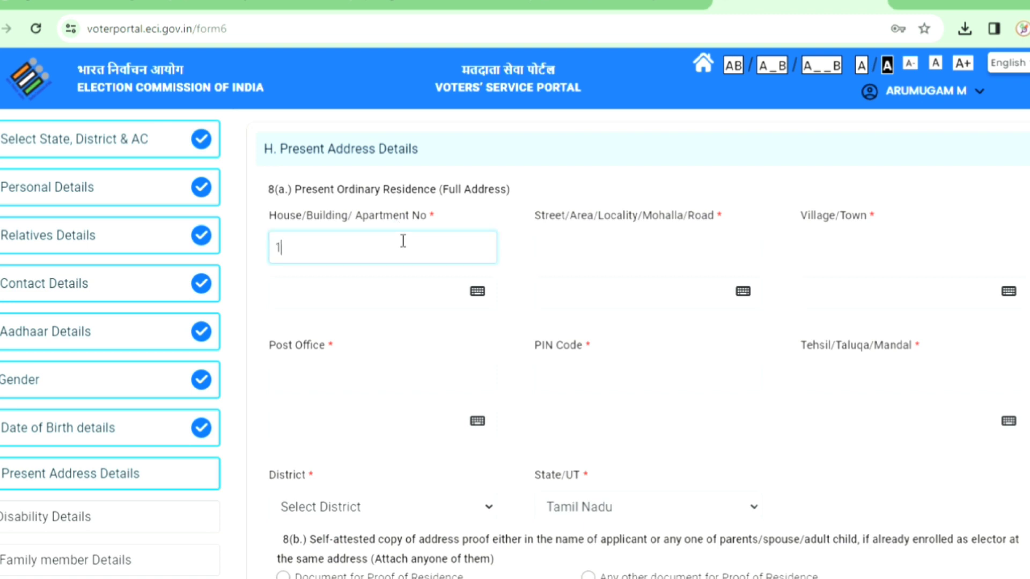
pyautogui.hotkey('ctrl', 'a')
pyautogui.press('BackSpace')
pyautogui.click(587, 247)
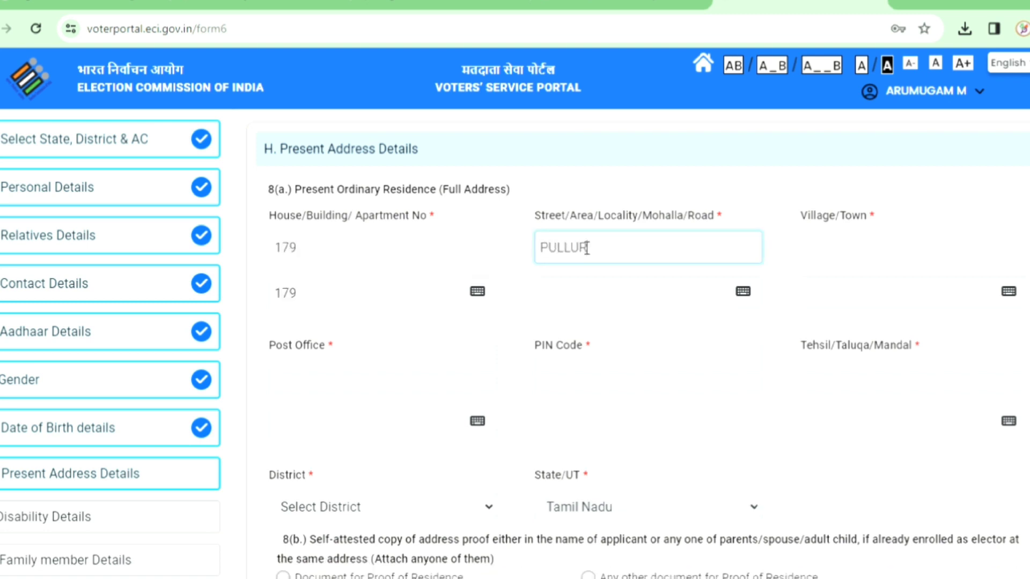
pyautogui.click(872, 256)
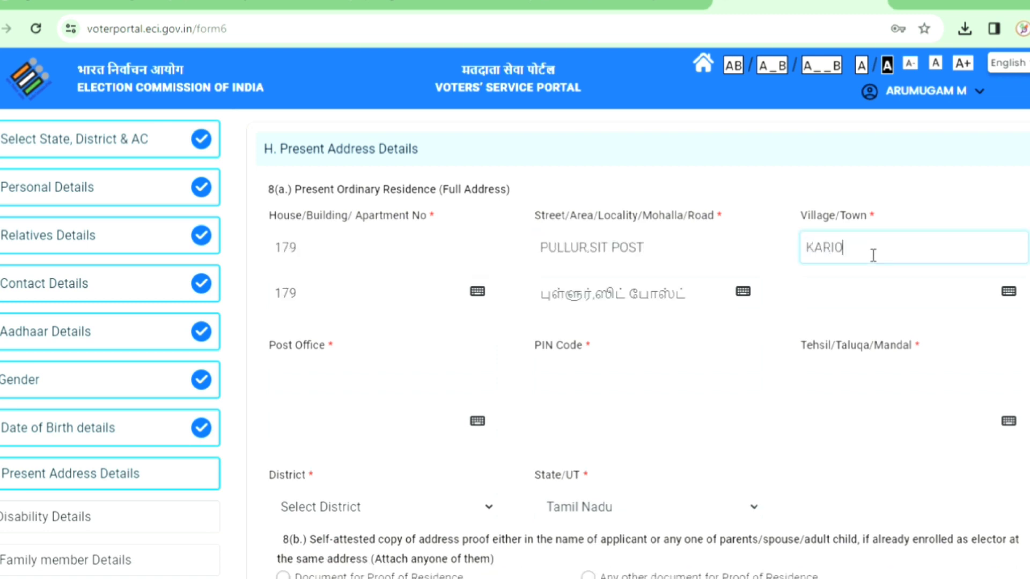
pyautogui.click(878, 301)
# Step: Complete the address with post office, PIN code, tehsil and district Virudhunagar
pyautogui.click(453, 390)
pyautogui.write('SIT POST')
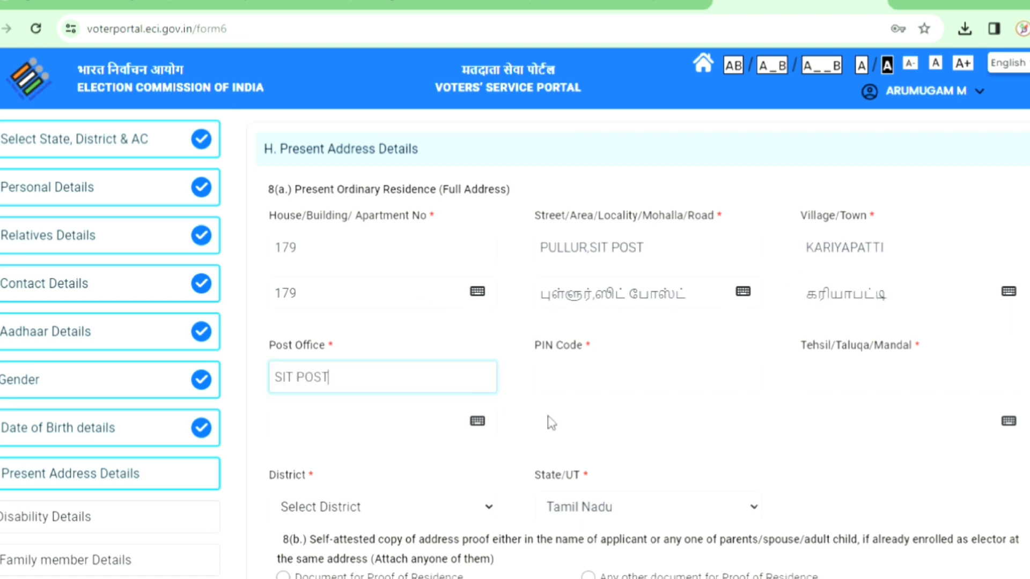
pyautogui.click(669, 256)
pyautogui.press('BackSpace')
pyautogui.press('BackSpace')
pyautogui.press('BackSpace')
pyautogui.press('BackSpace')
pyautogui.press('BackSpace')
pyautogui.press('BackSpace')
pyautogui.press('BackSpace')
pyautogui.press('BackSpace')
pyautogui.press('BackSpace')
pyautogui.click(477, 422)
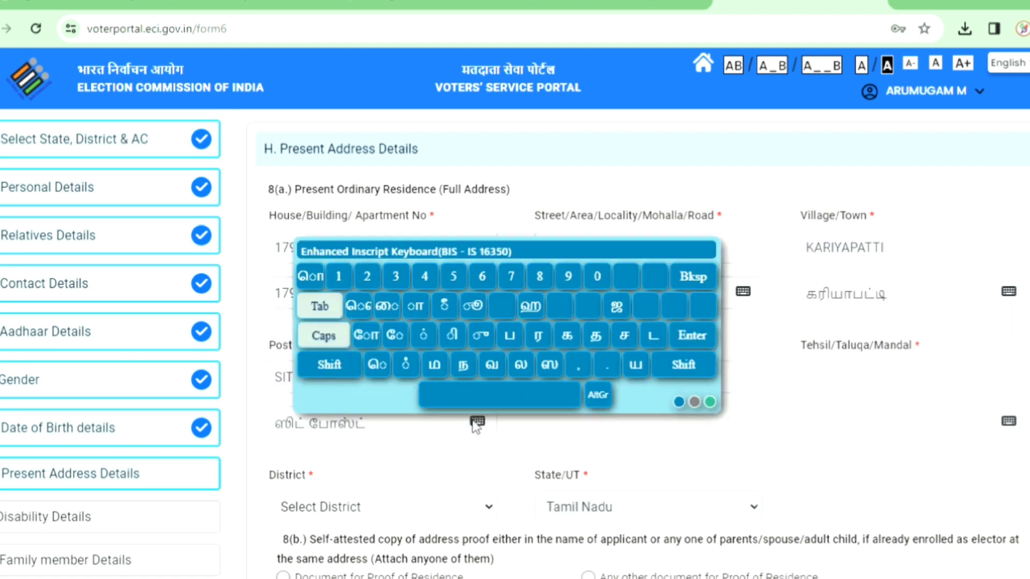
pyautogui.click(639, 375)
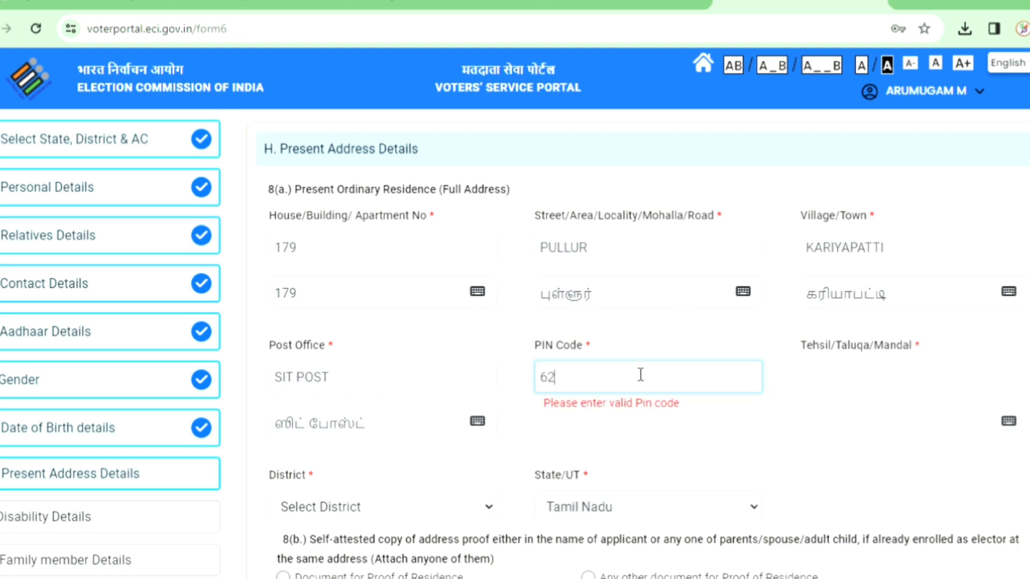
pyautogui.click(938, 387)
pyautogui.write('KA')
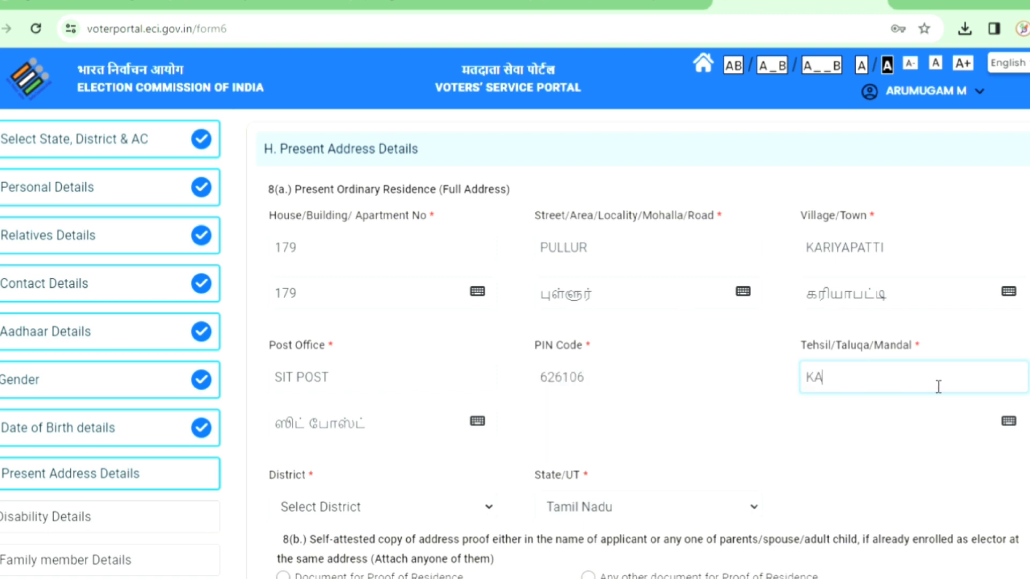
pyautogui.write('RIYAPATTI')
pyautogui.click(724, 462)
pyautogui.click(476, 508)
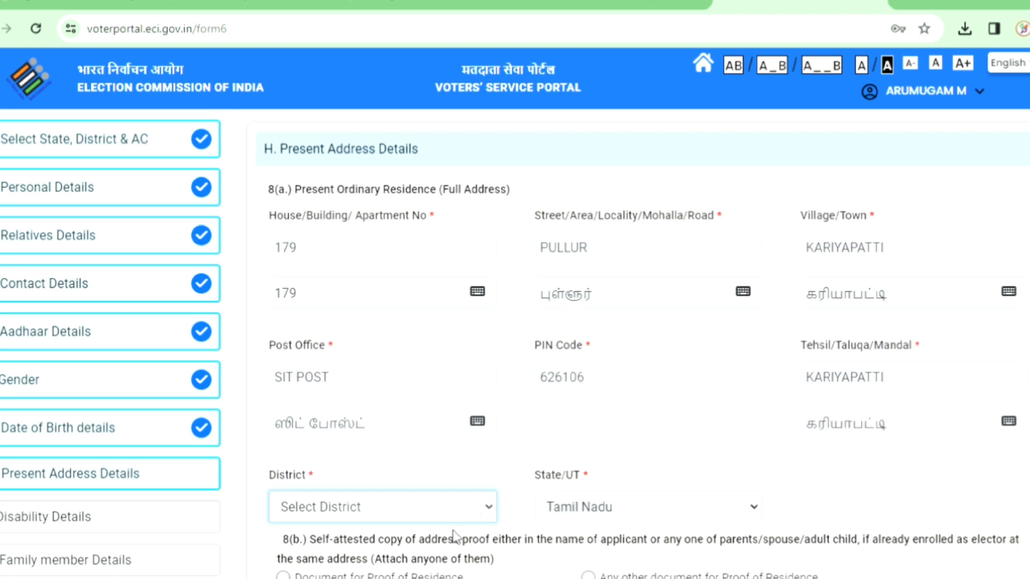
pyautogui.click(411, 553)
pyautogui.click(649, 426)
pyautogui.scroll(-3, 639, 441)
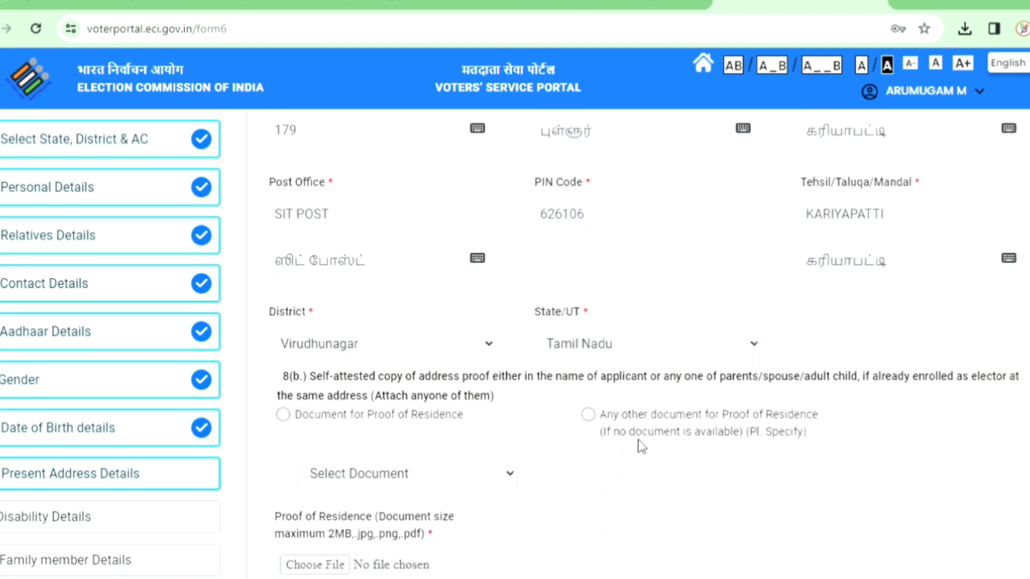
pyautogui.scroll(-2, 641, 447)
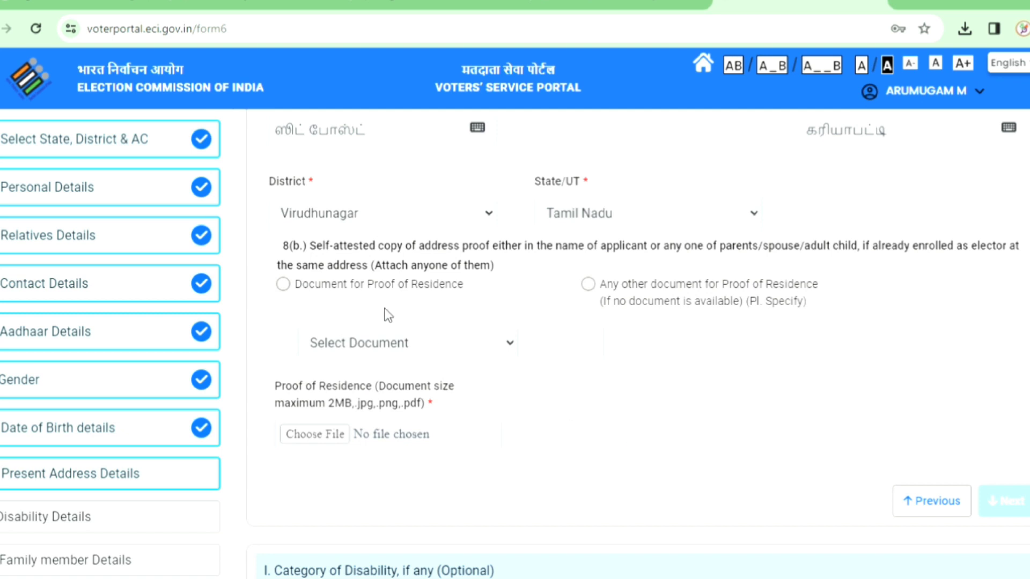
# Step: Attach an Aadhaar Card file as the residence proof document
pyautogui.click(283, 284)
pyautogui.click(378, 343)
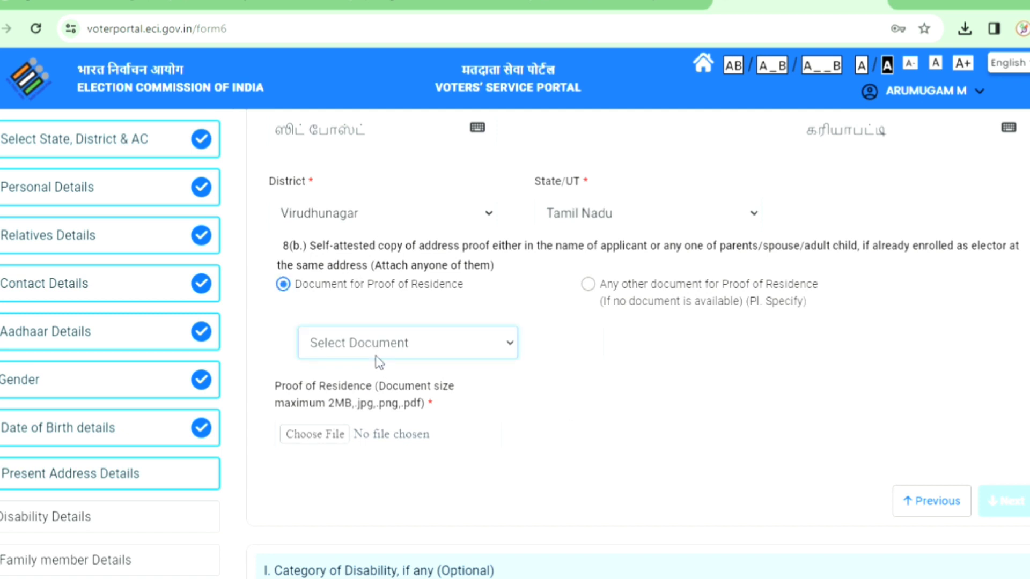
pyautogui.click(368, 409)
pyautogui.click(342, 448)
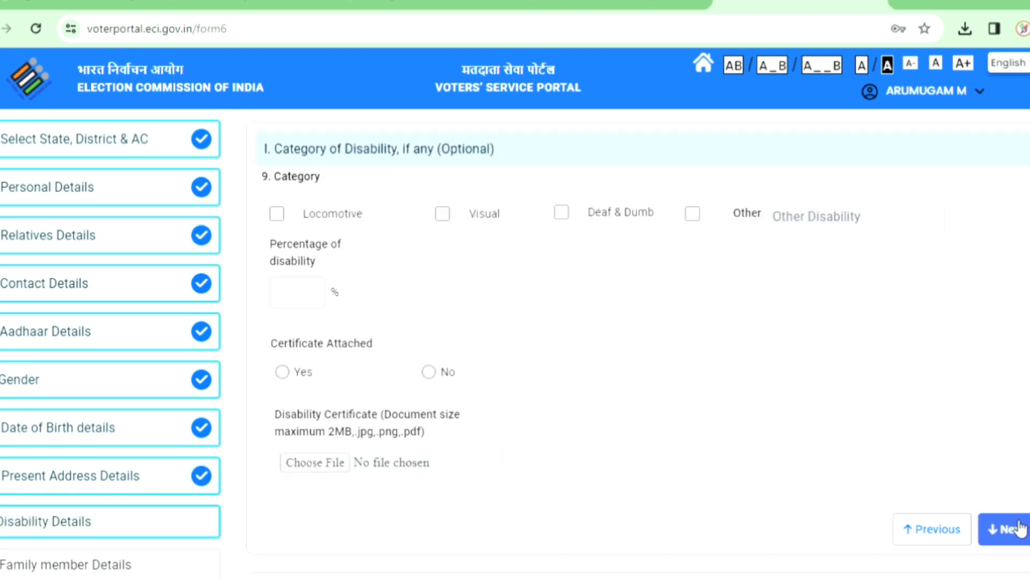
pyautogui.click(1012, 527)
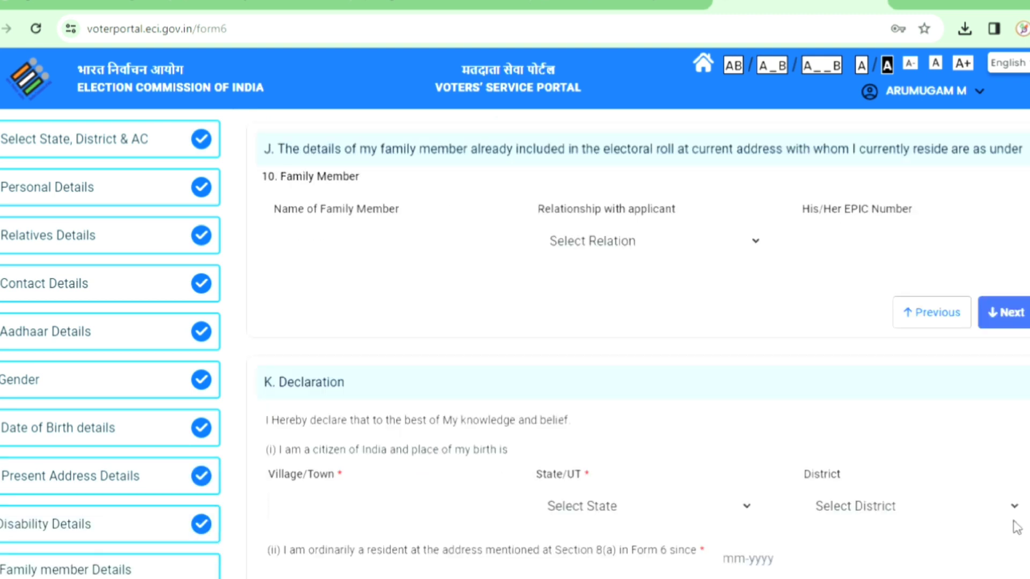
# Step: Add the father as family member with his name, relation Father and pasted EPIC number
pyautogui.click(369, 247)
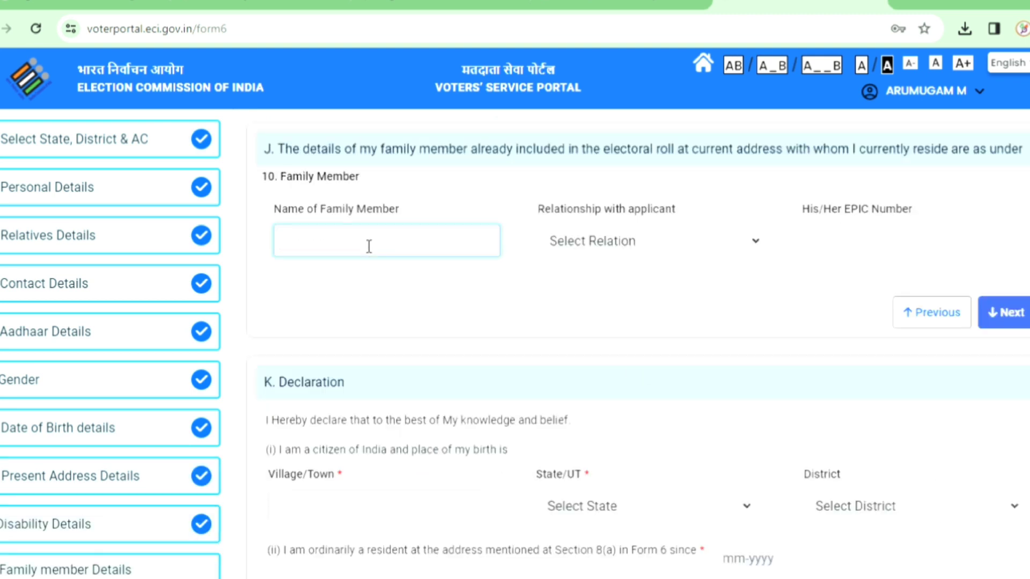
pyautogui.write('MURUGAN')
pyautogui.click(699, 217)
pyautogui.click(686, 242)
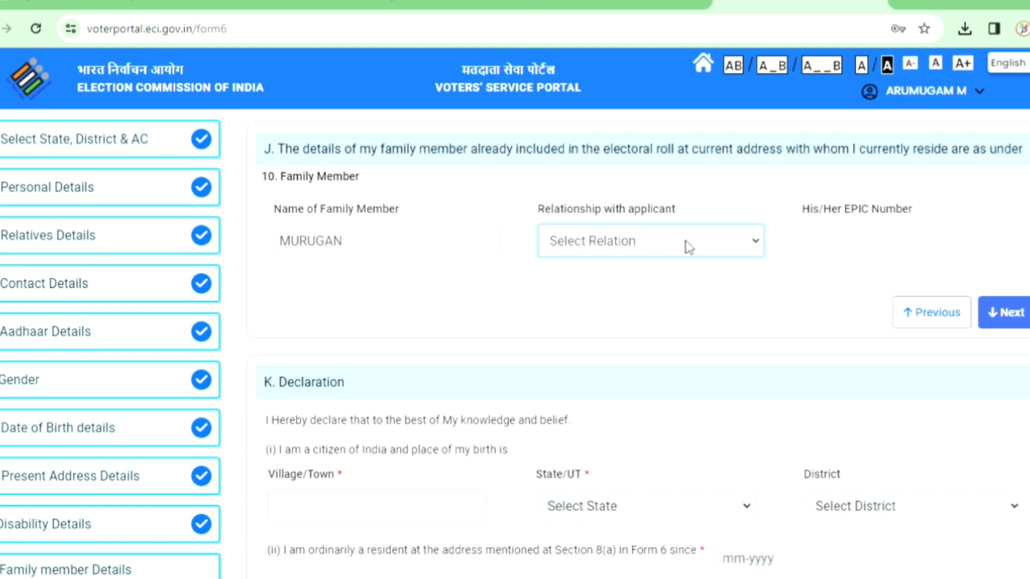
pyautogui.click(647, 295)
pyautogui.click(841, 243)
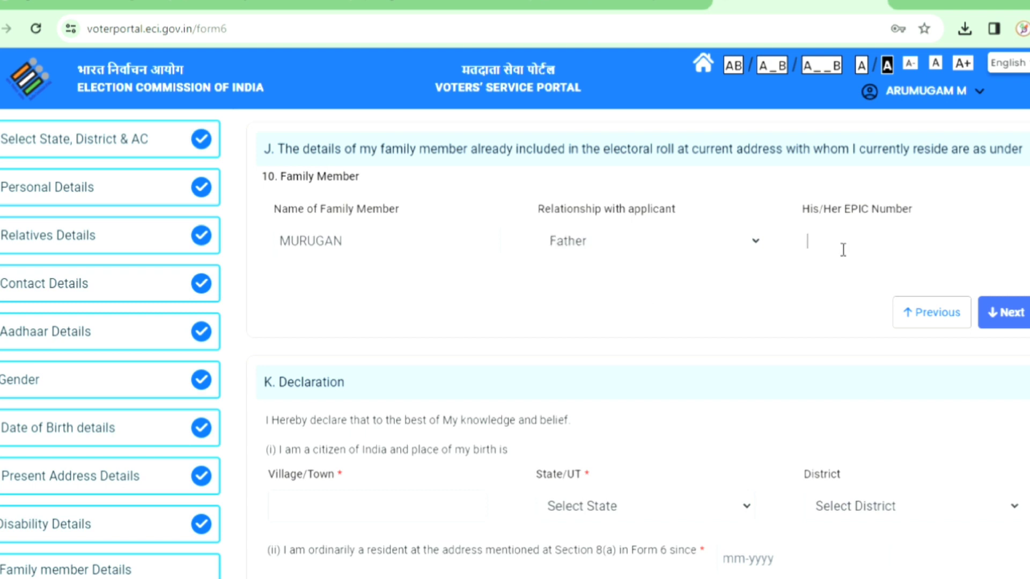
pyautogui.click(855, 303)
pyautogui.click(1001, 315)
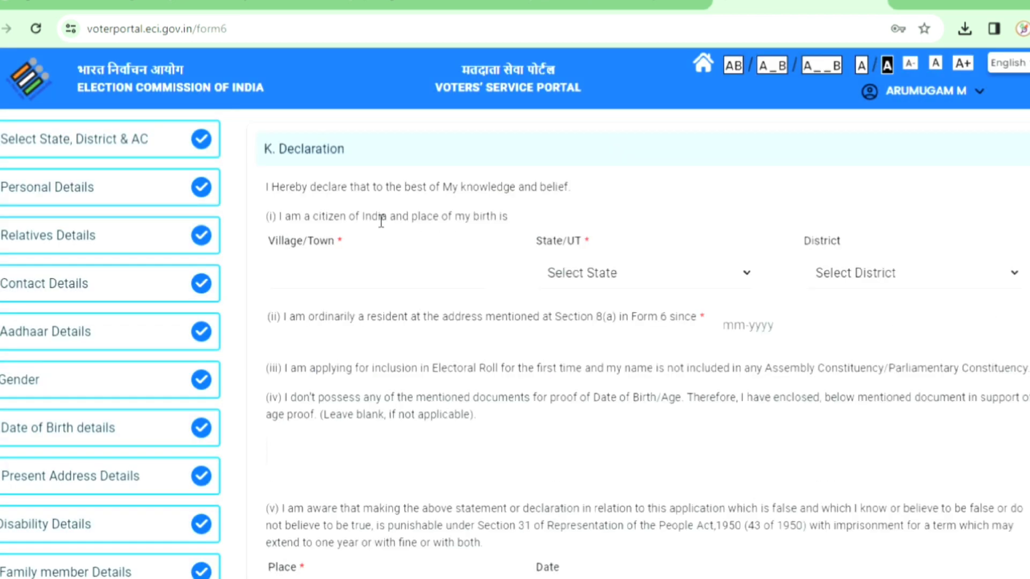
# Step: Enter the birth village, state Tamil Nadu, district Virudhunagar, and residence since May 2023
pyautogui.click(370, 278)
pyautogui.write('K')
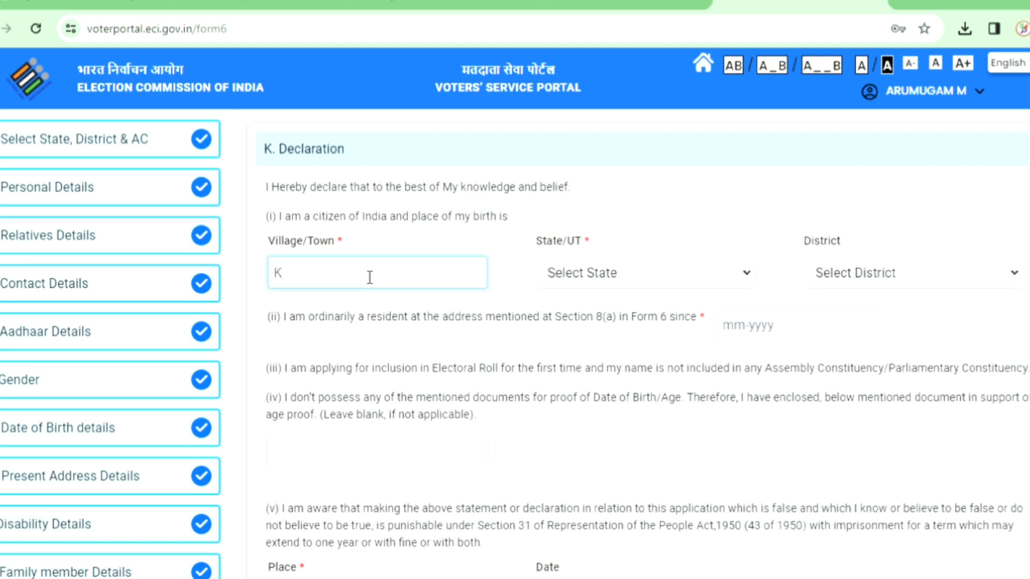
pyautogui.write('ARIYAPATTI')
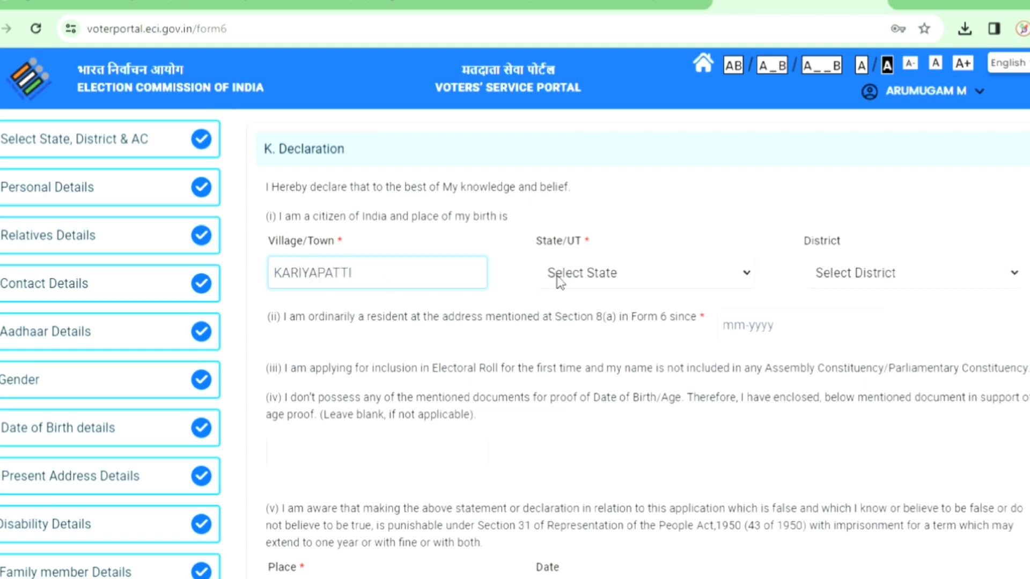
pyautogui.click(561, 277)
pyautogui.press('t')
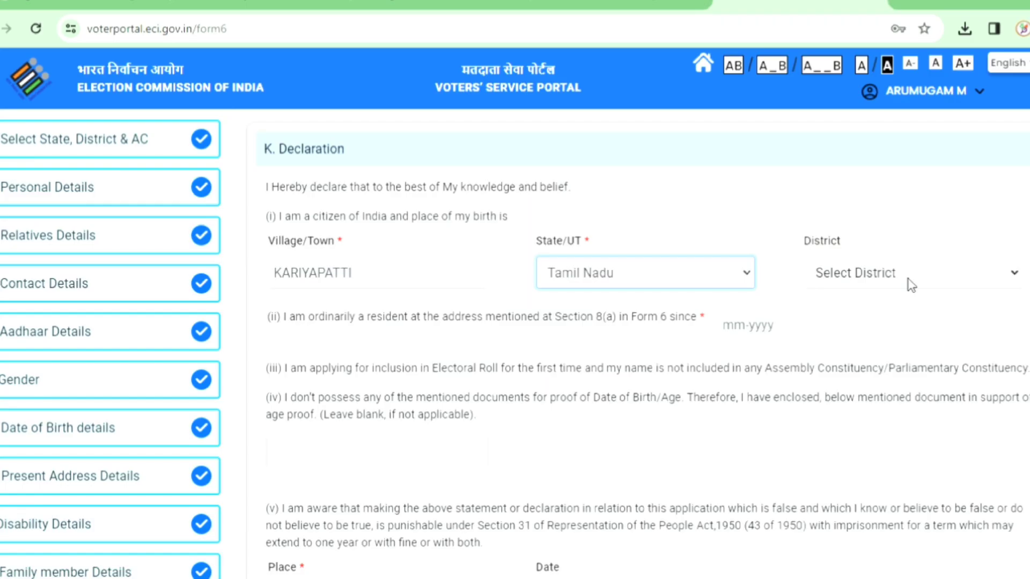
pyautogui.click(908, 279)
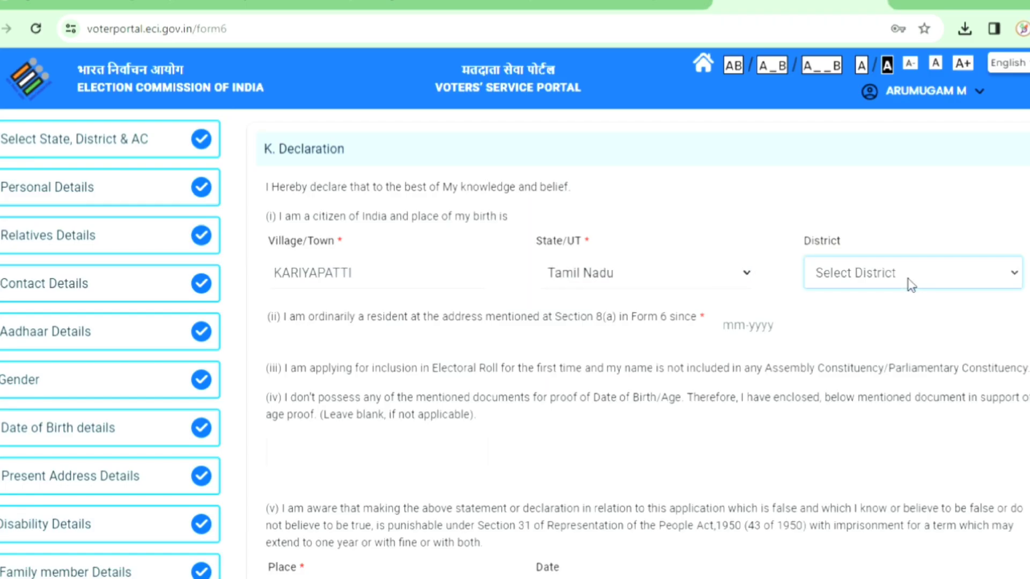
pyautogui.press('v')
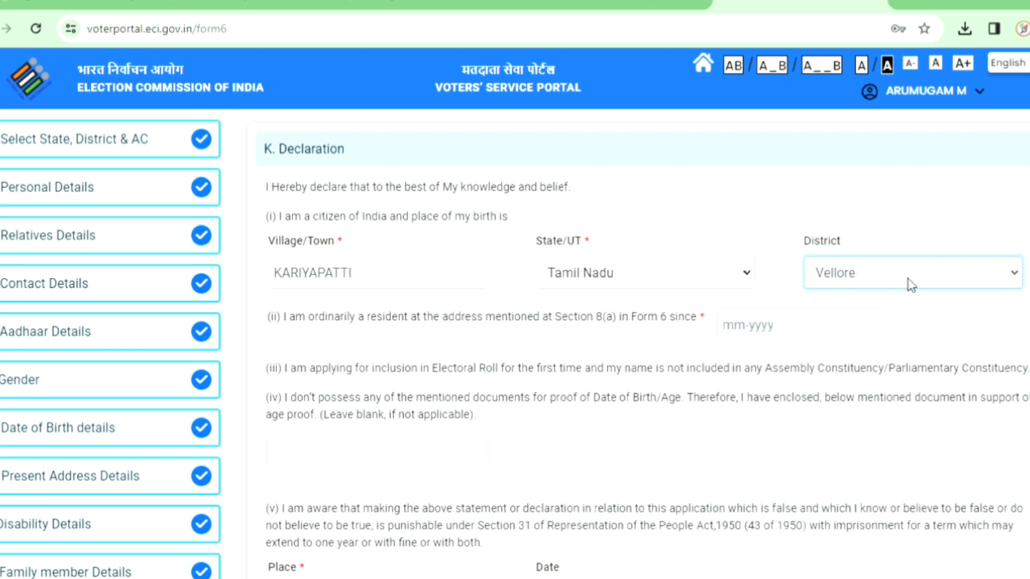
pyautogui.press('v')
pyautogui.click(779, 337)
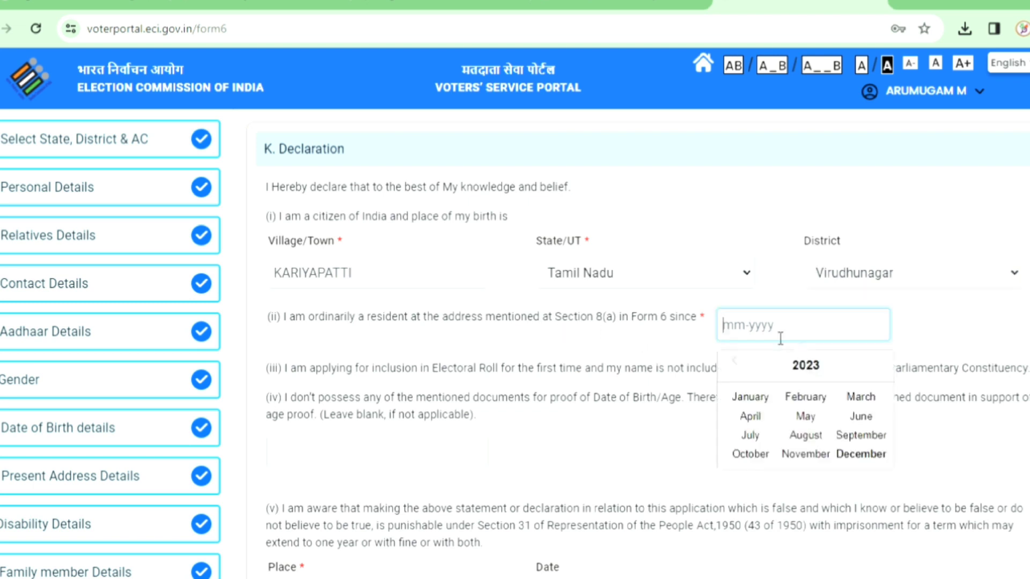
pyautogui.click(805, 417)
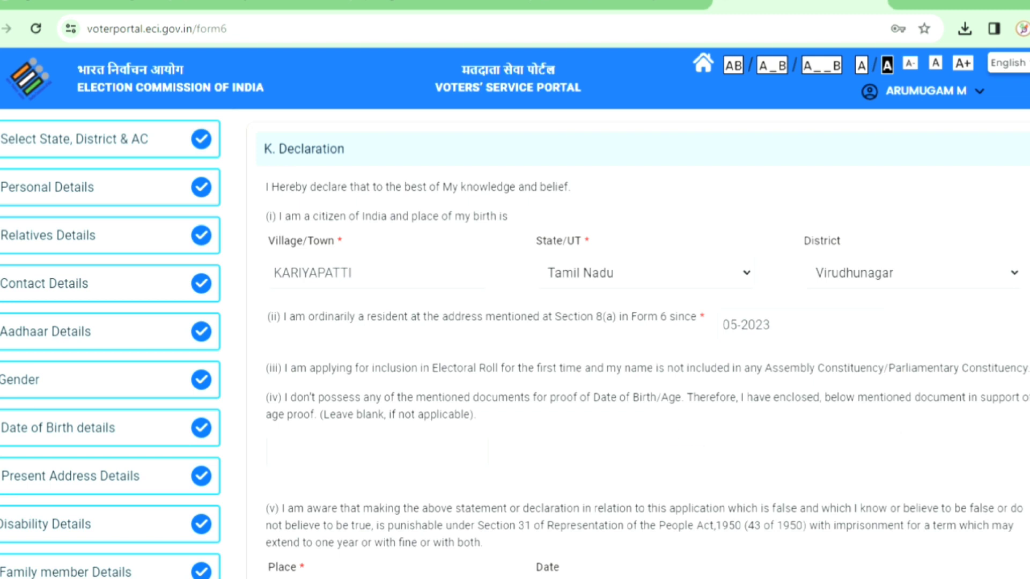
pyautogui.scroll(-3, 643, 343)
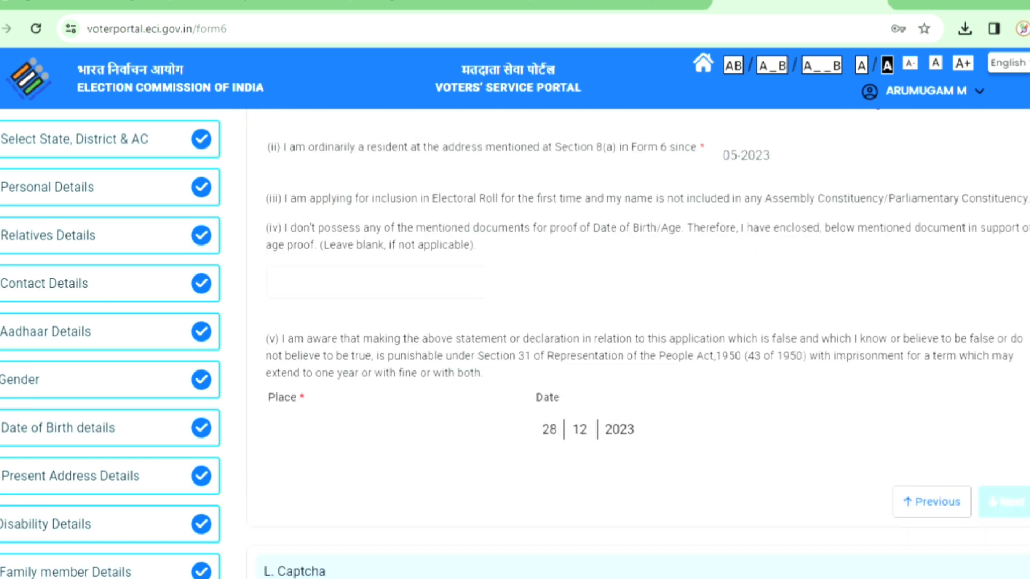
# Step: Set the place of declaration to KARIYAPATTI and enter the captcha code
pyautogui.click(355, 440)
pyautogui.write('KA')
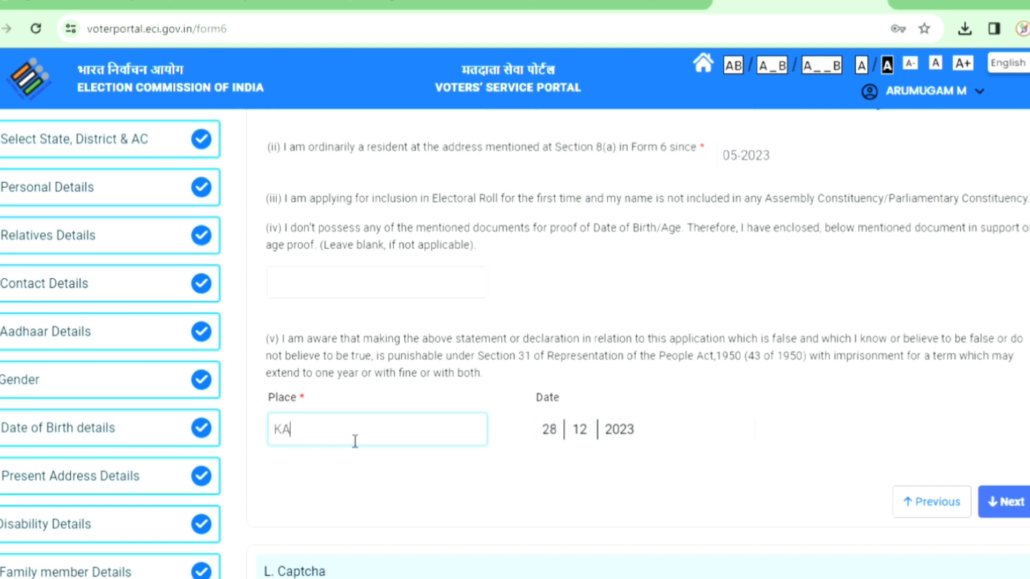
pyautogui.write('RIYAPATTI')
pyautogui.click(396, 491)
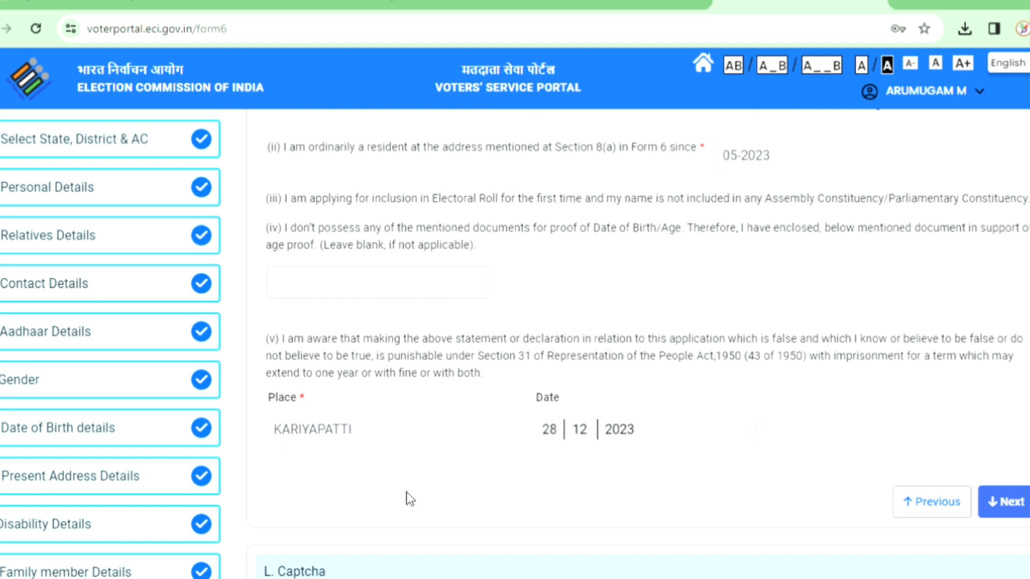
pyautogui.scroll(-3, 637, 344)
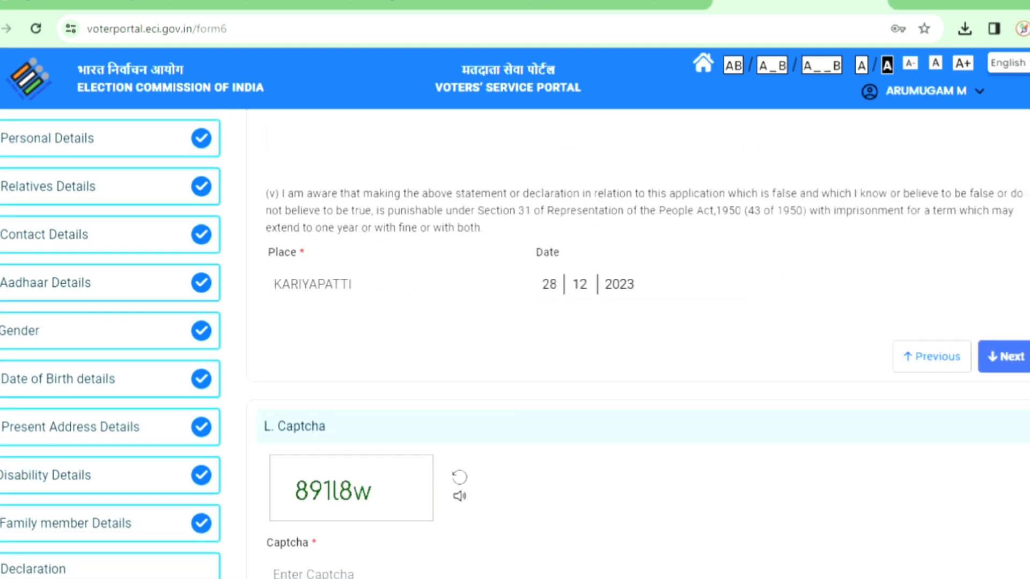
pyautogui.click(1017, 360)
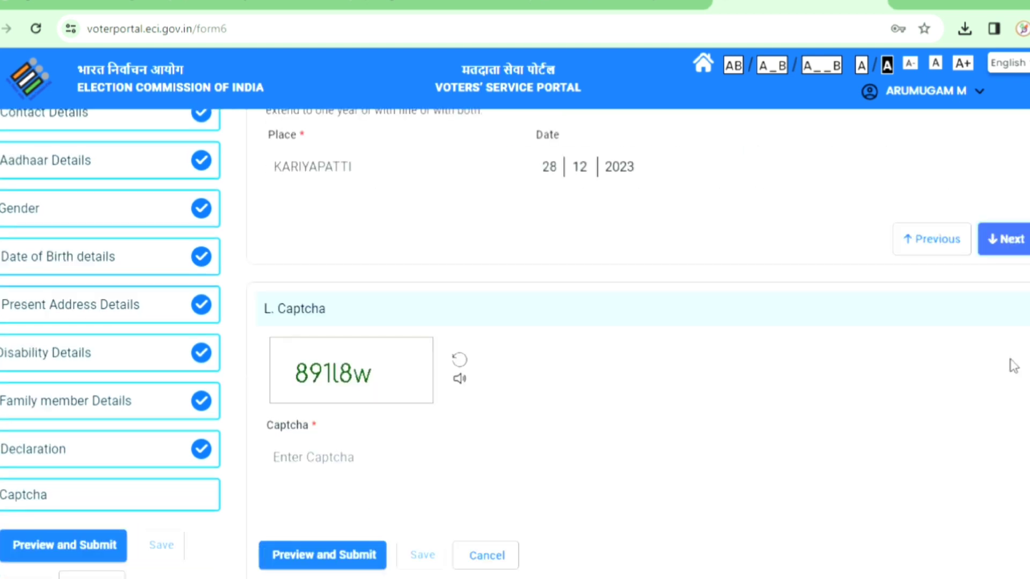
pyautogui.click(378, 465)
pyautogui.write('891')
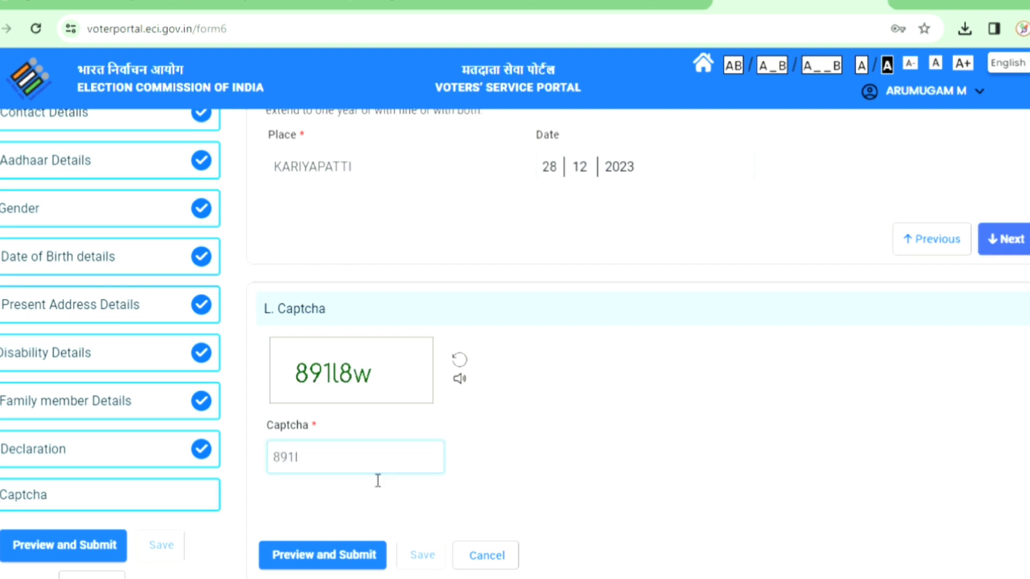
pyautogui.write('l8w')
pyautogui.click(330, 562)
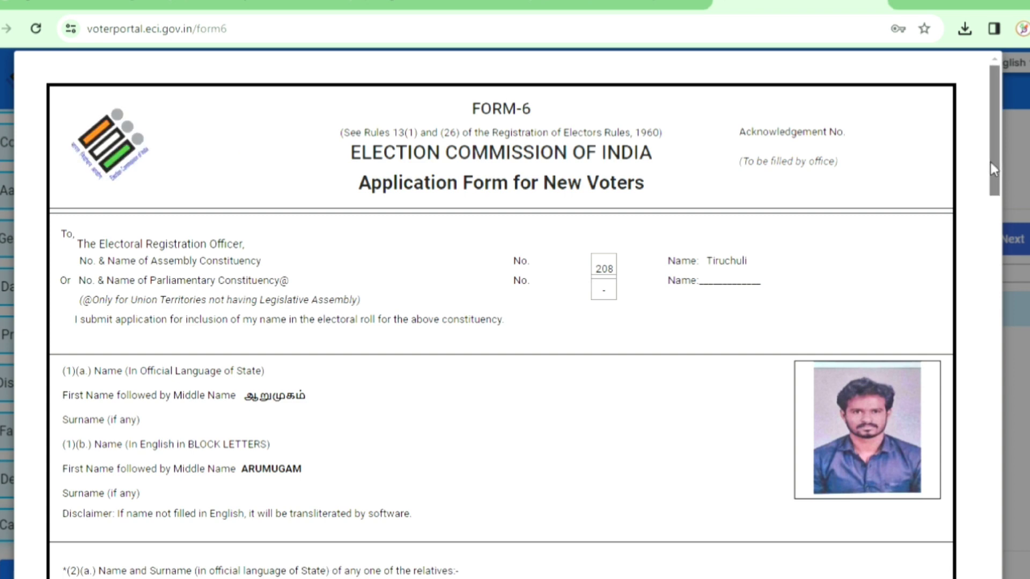
# Step: Scroll through the Form-6 preview down to the declaration dated 28-12-2023 at KARIYAPATTI
pyautogui.moveTo(990, 162); pyautogui.dragTo(1024, 298)
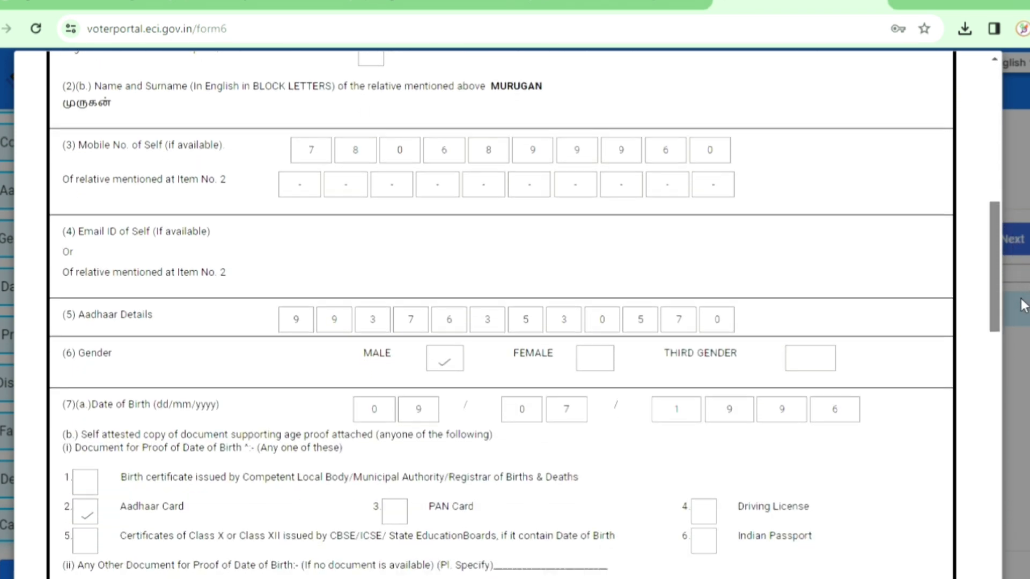
pyautogui.moveTo(996, 235); pyautogui.dragTo(999, 523)
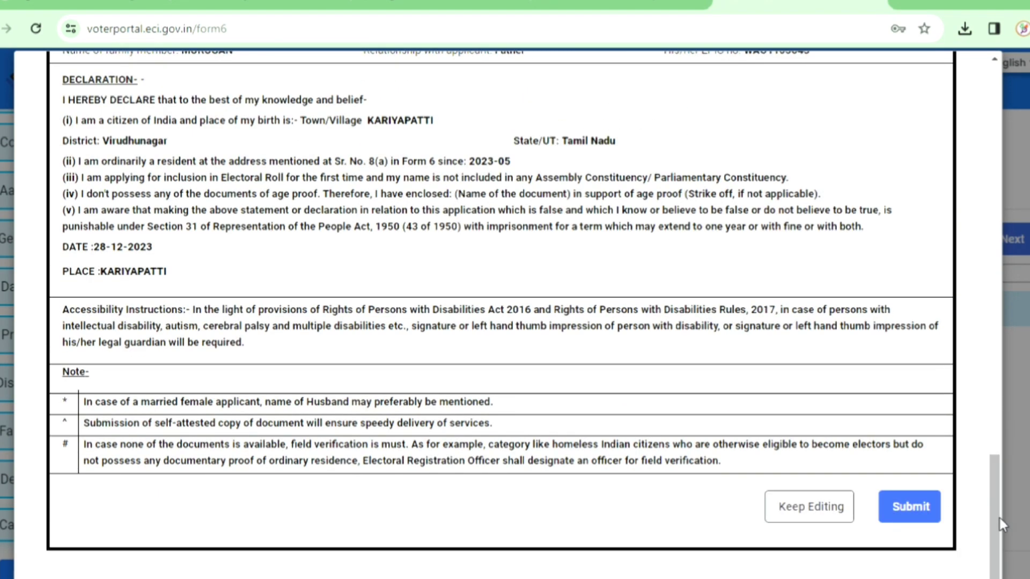